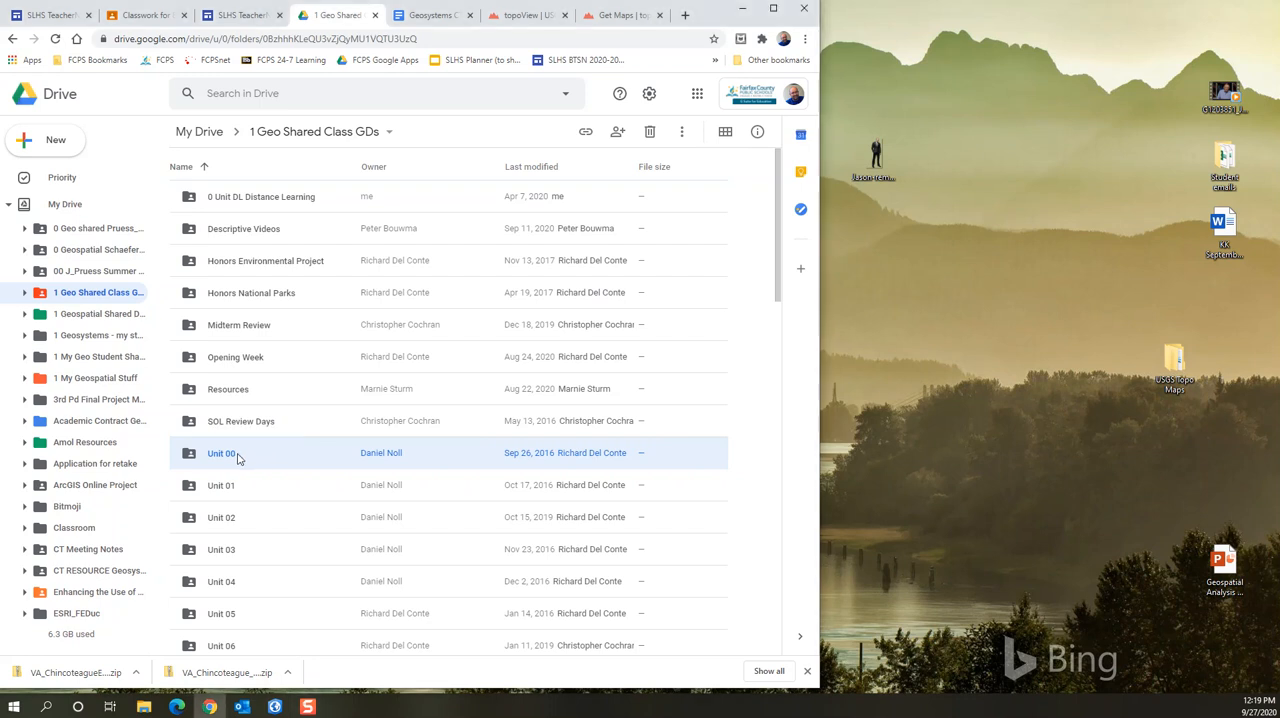
# Open the Unit 00 folder inside the 1 Geo Shared Class GDs folder
pyautogui.doubleClick(236, 457)
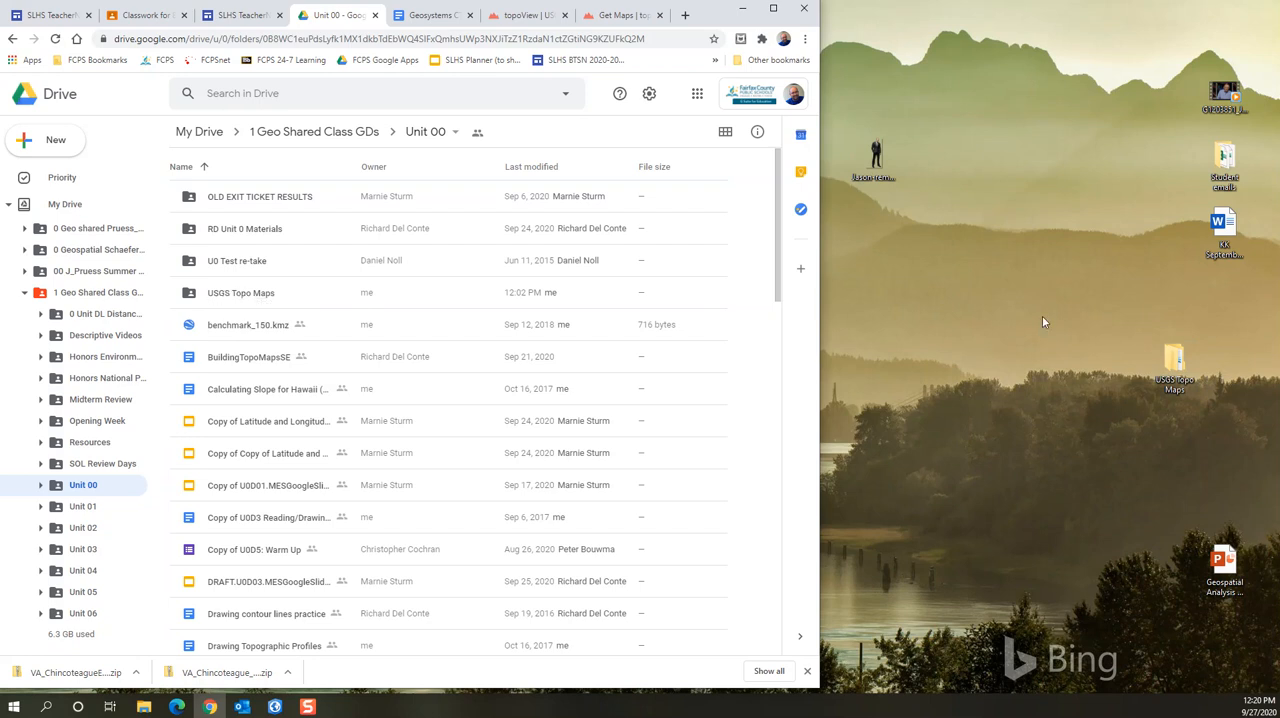
# Minimize the browser and open the Meteor Crater AZ folder inside the desktop's USGS Topo Maps folder
pyautogui.click(743, 8)
pyautogui.doubleClick(1172, 366)
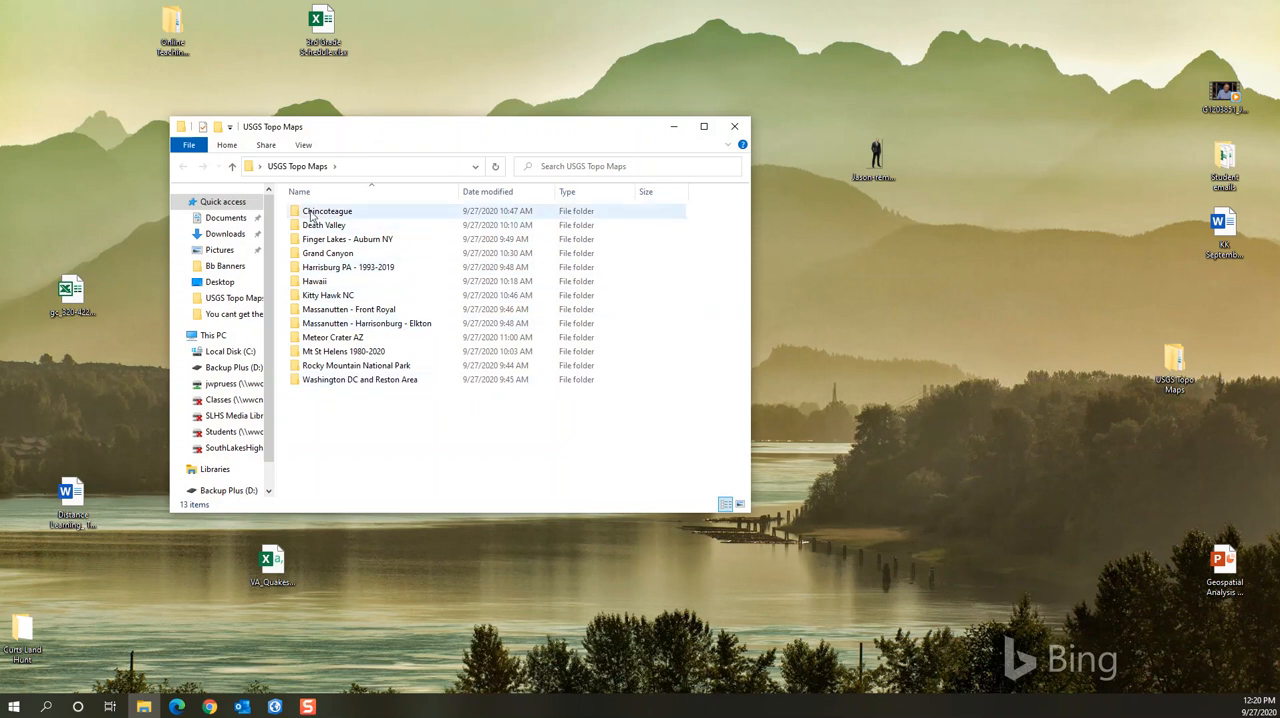
pyautogui.moveTo(316, 215)
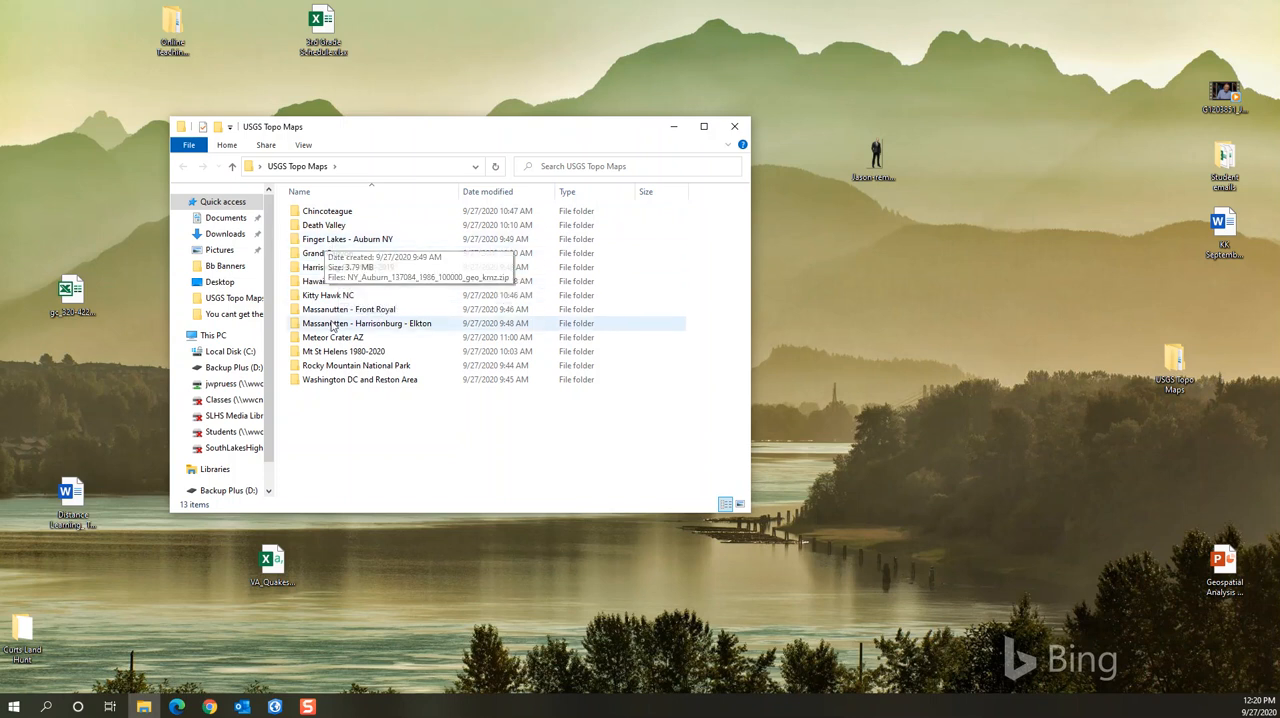
pyautogui.doubleClick(331, 340)
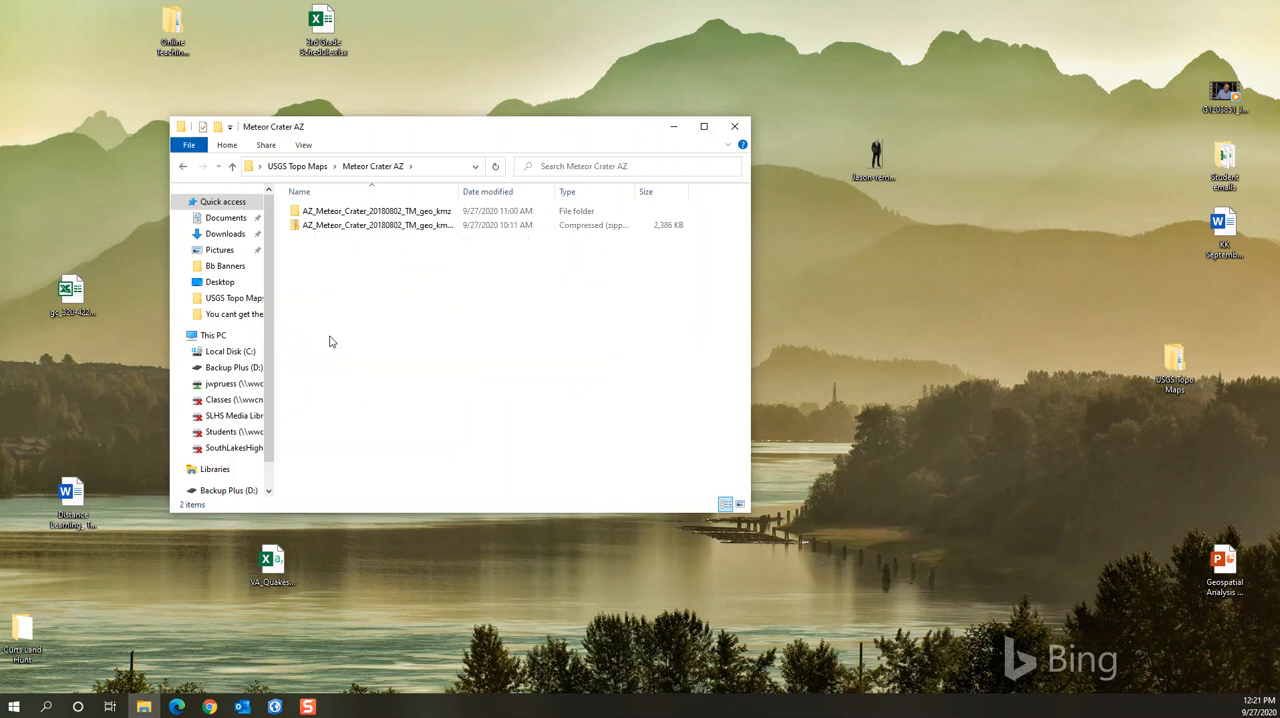
pyautogui.rightClick(309, 213)
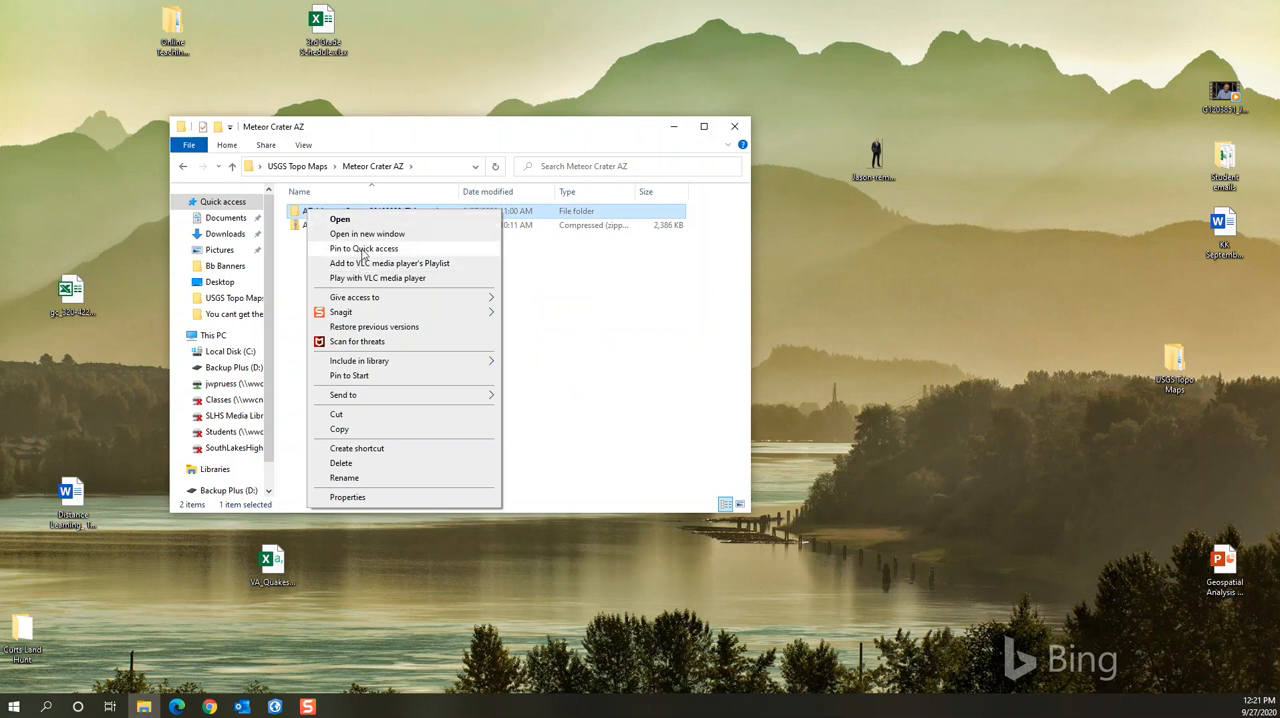
pyautogui.moveTo(350, 297)
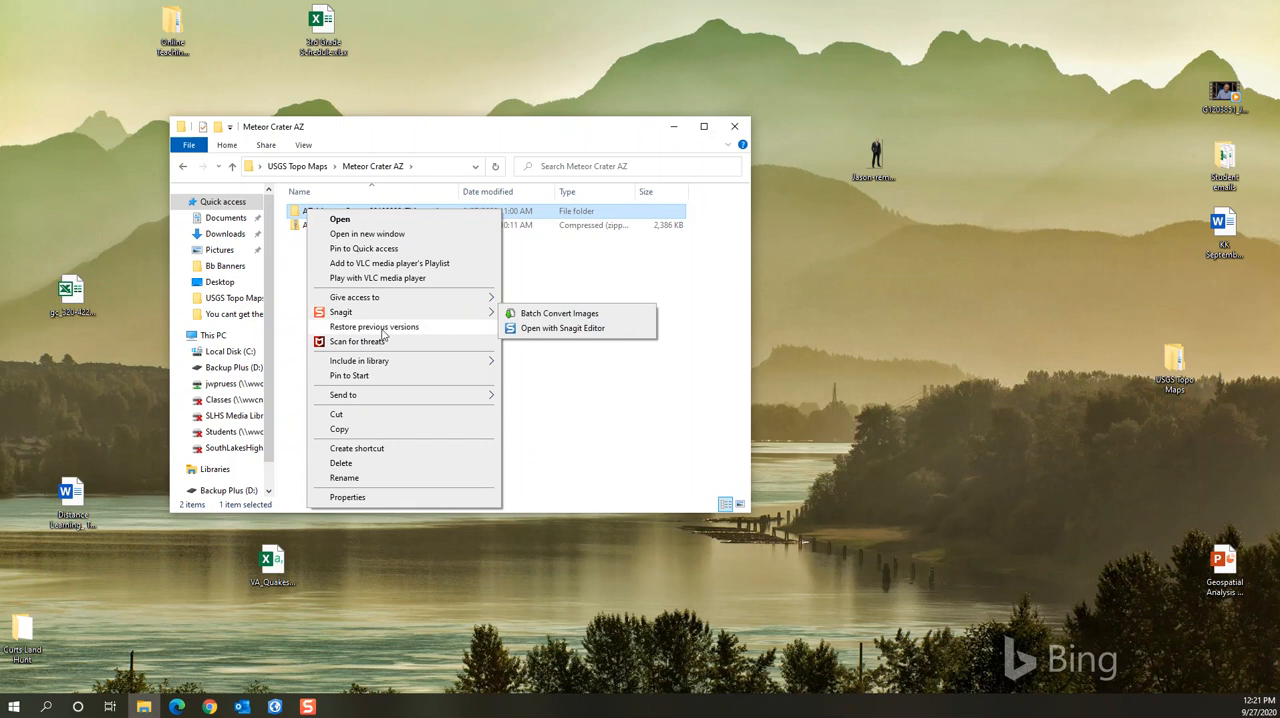
pyautogui.click(565, 428)
pyautogui.rightClick(327, 213)
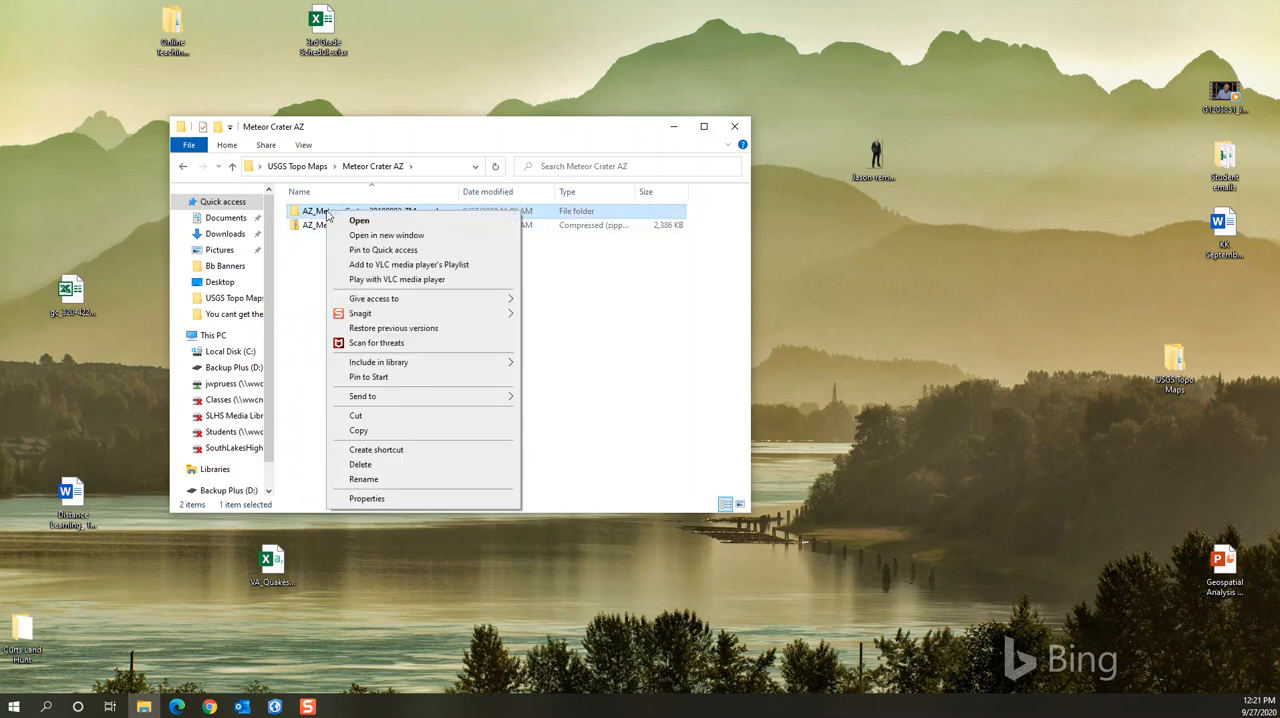
pyautogui.click(585, 414)
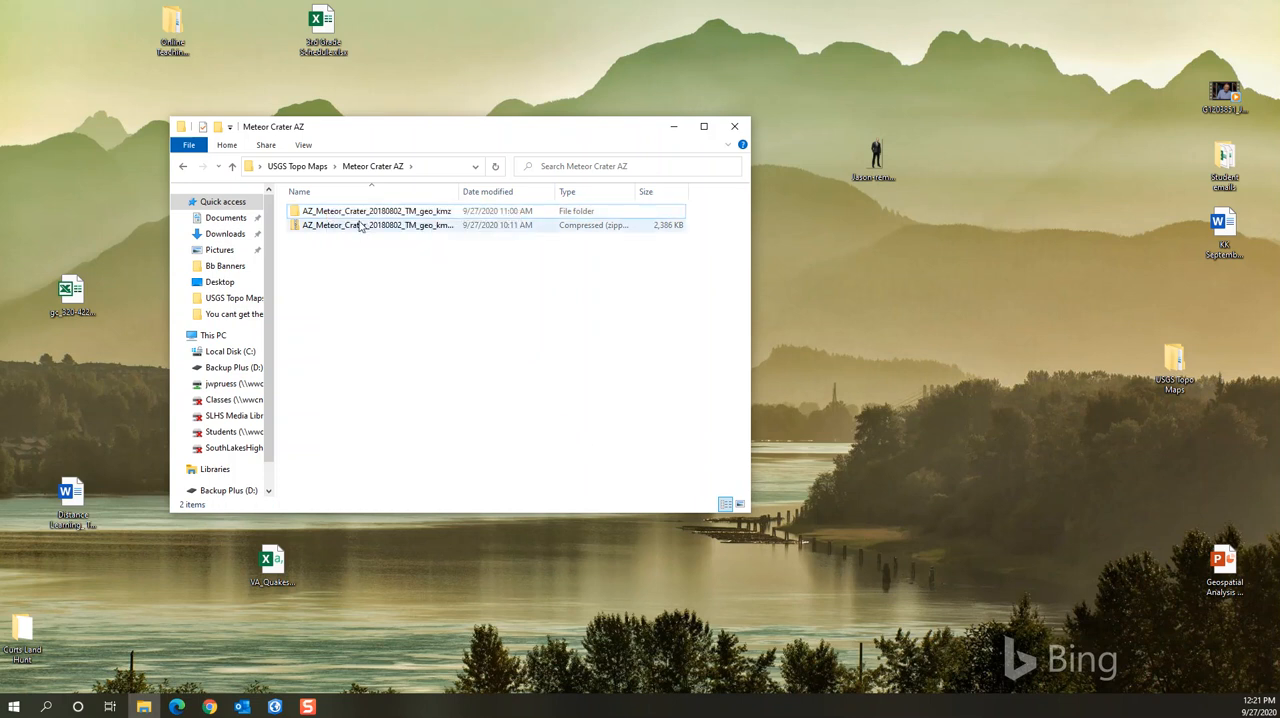
pyautogui.click(336, 226)
pyautogui.rightClick(336, 229)
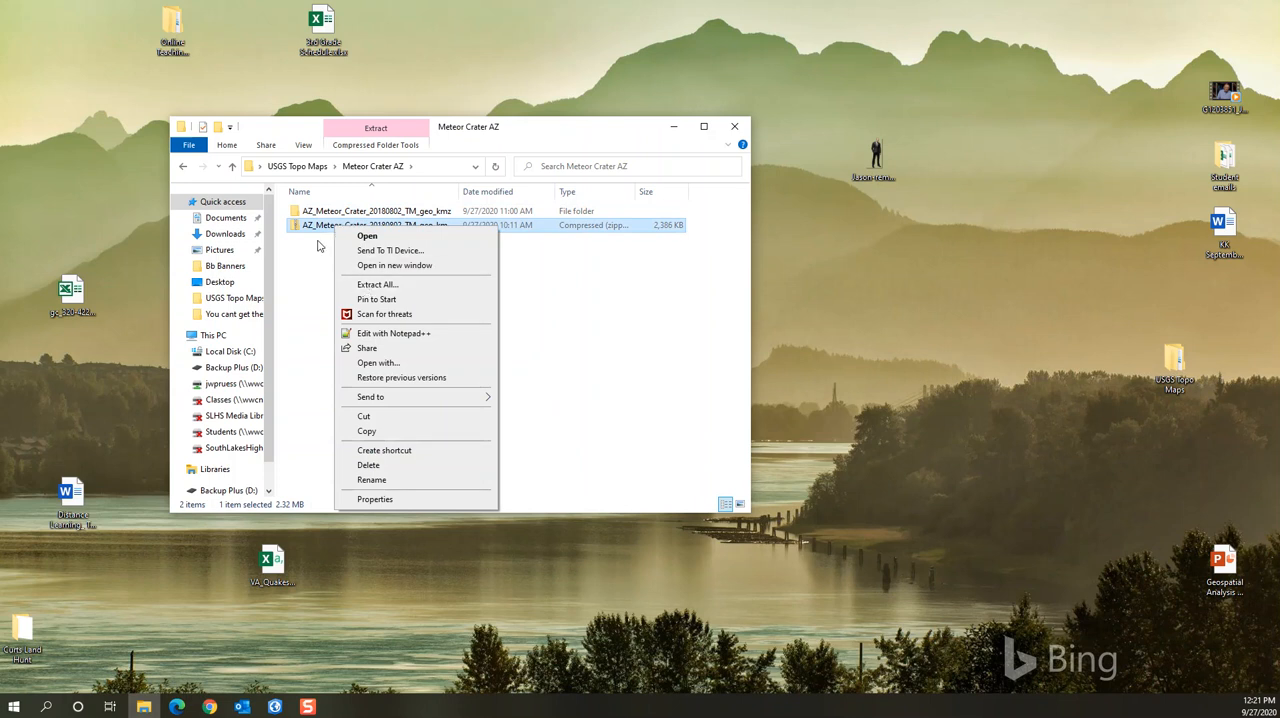
pyautogui.click(309, 265)
pyautogui.click(309, 265)
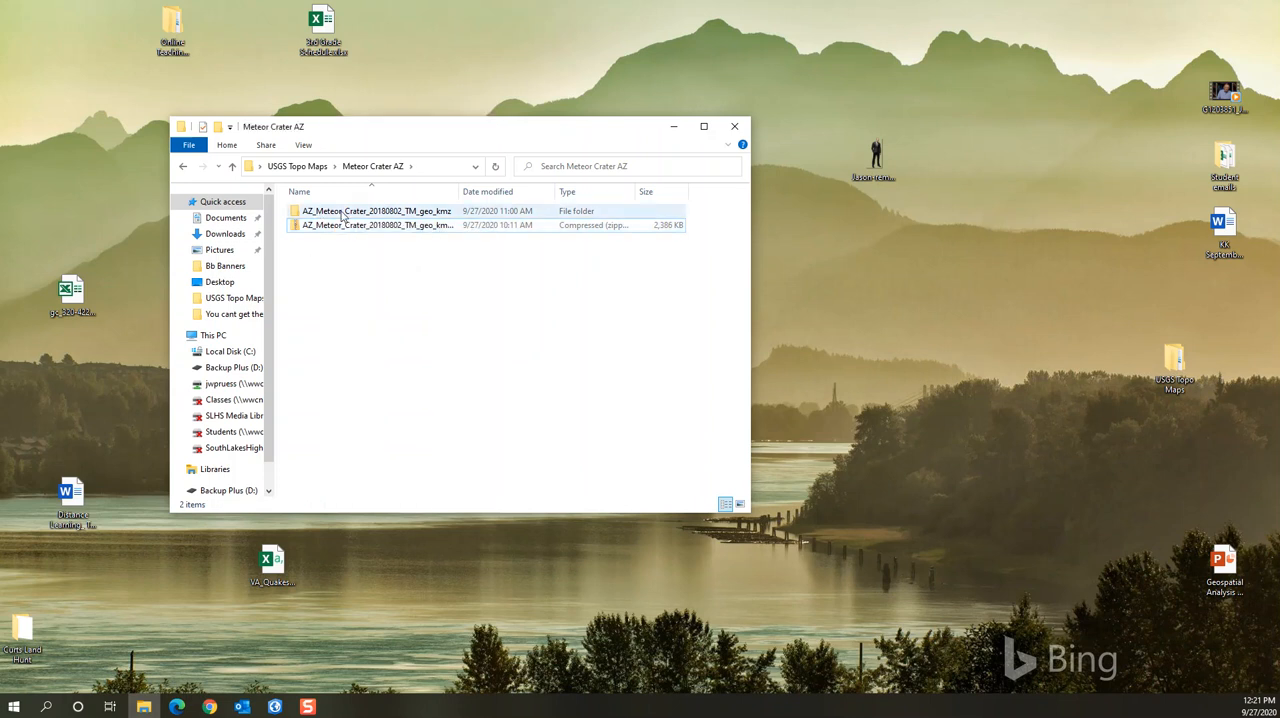
# Open AZ_Meteor_Crater_20180802_TM.kmz from the extracted folder in Google Earth Pro and dismiss the start-up tips
pyautogui.doubleClick(343, 215)
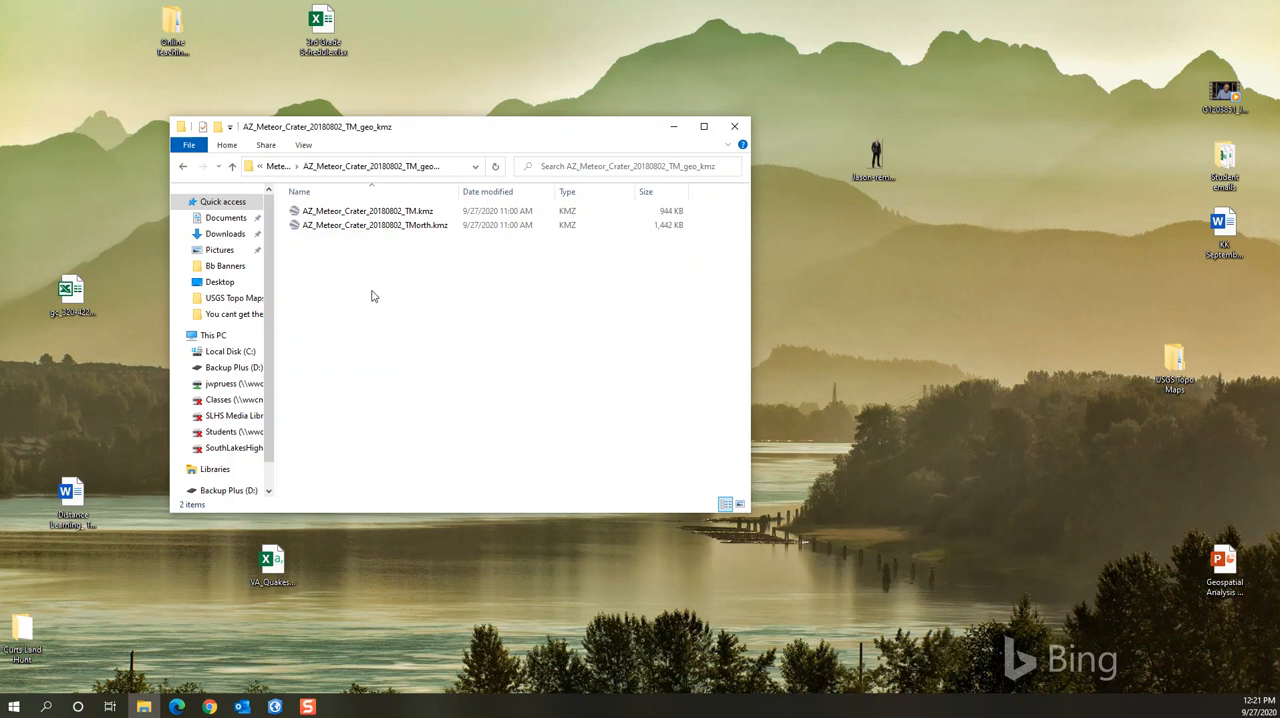
pyautogui.doubleClick(348, 212)
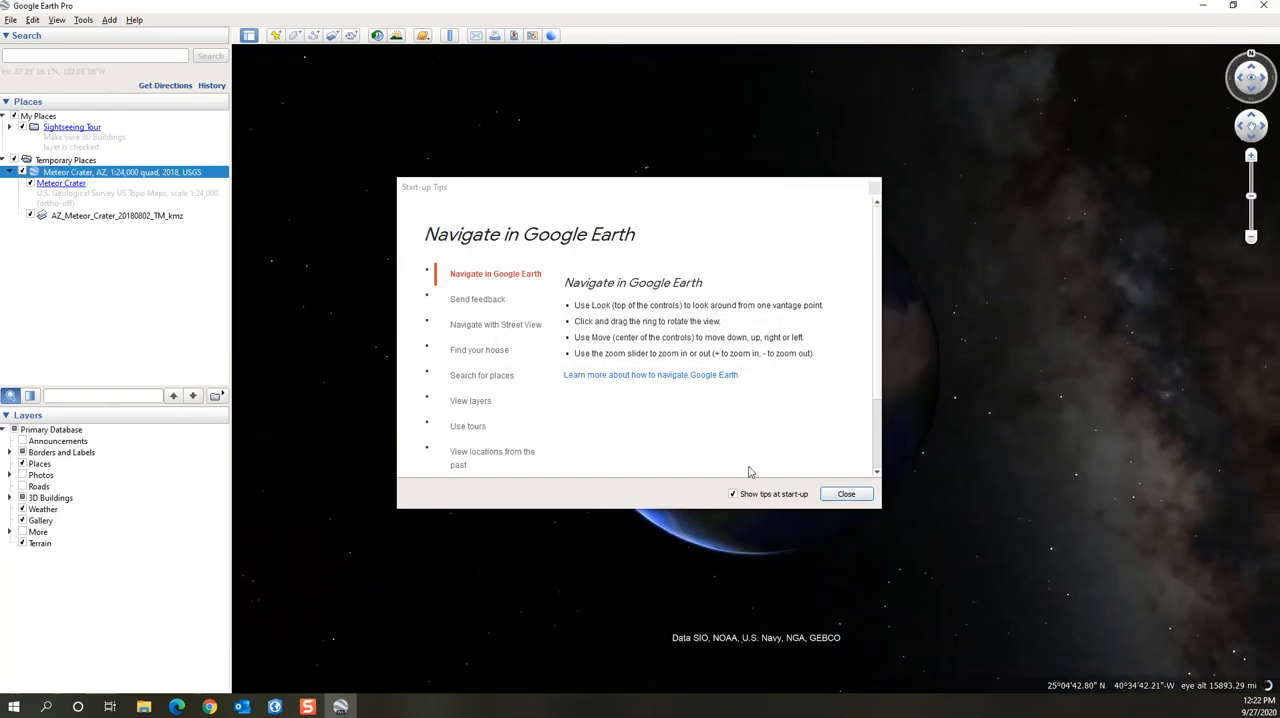
pyautogui.click(866, 499)
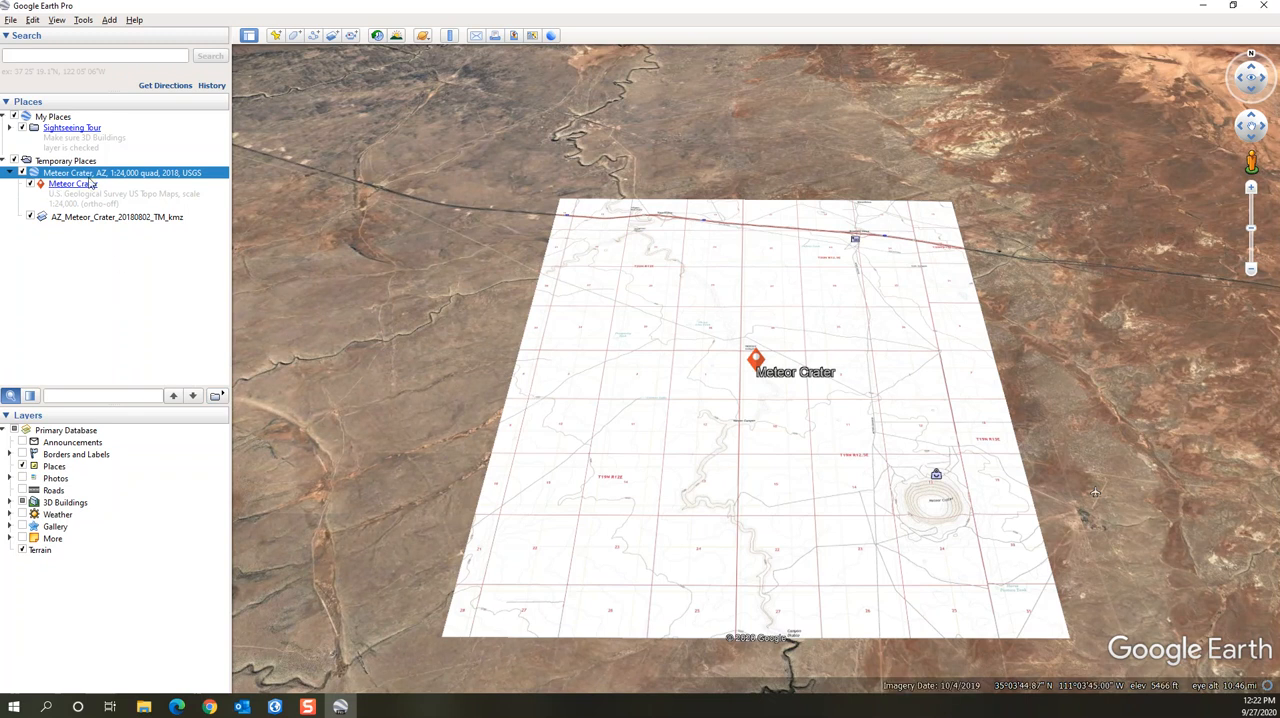
# Toggle the Meteor Crater placemark off and on, ending with it shown
pyautogui.click(31, 186)
pyautogui.click(31, 186)
pyautogui.click(31, 186)
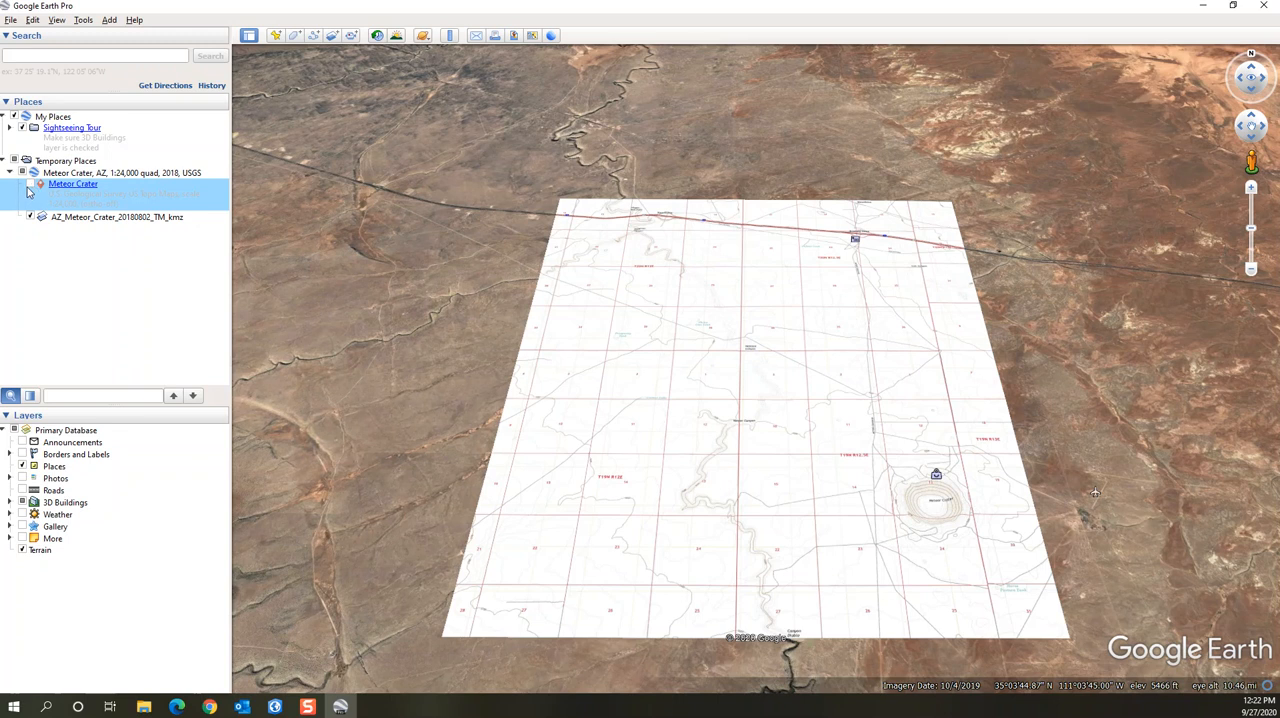
pyautogui.click(31, 186)
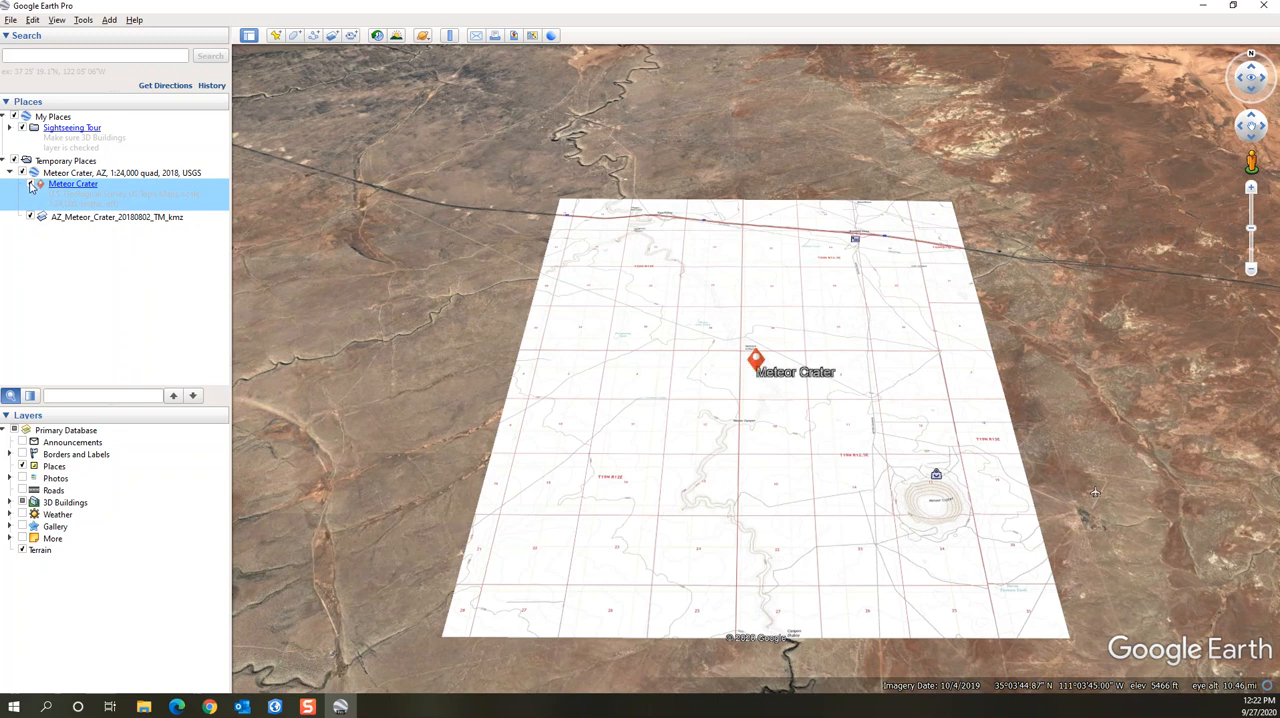
# Hide and show the AZ_Meteor_Crater_20180802_TM_kmz overlay and the placemark to compare the topo map with the satellite imagery, ending with both shown
pyautogui.click(31, 218)
pyautogui.click(31, 218)
pyautogui.click(31, 218)
pyautogui.click(33, 189)
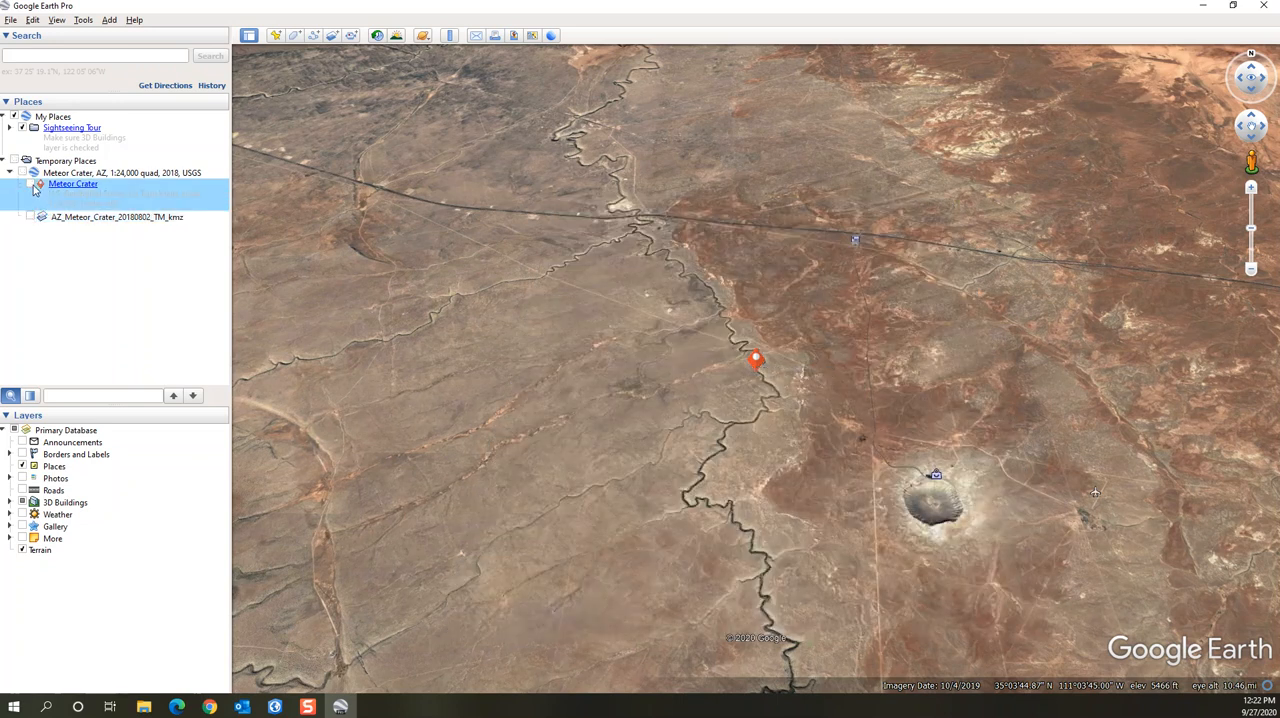
pyautogui.click(33, 186)
pyautogui.click(31, 186)
pyautogui.click(31, 186)
pyautogui.click(31, 218)
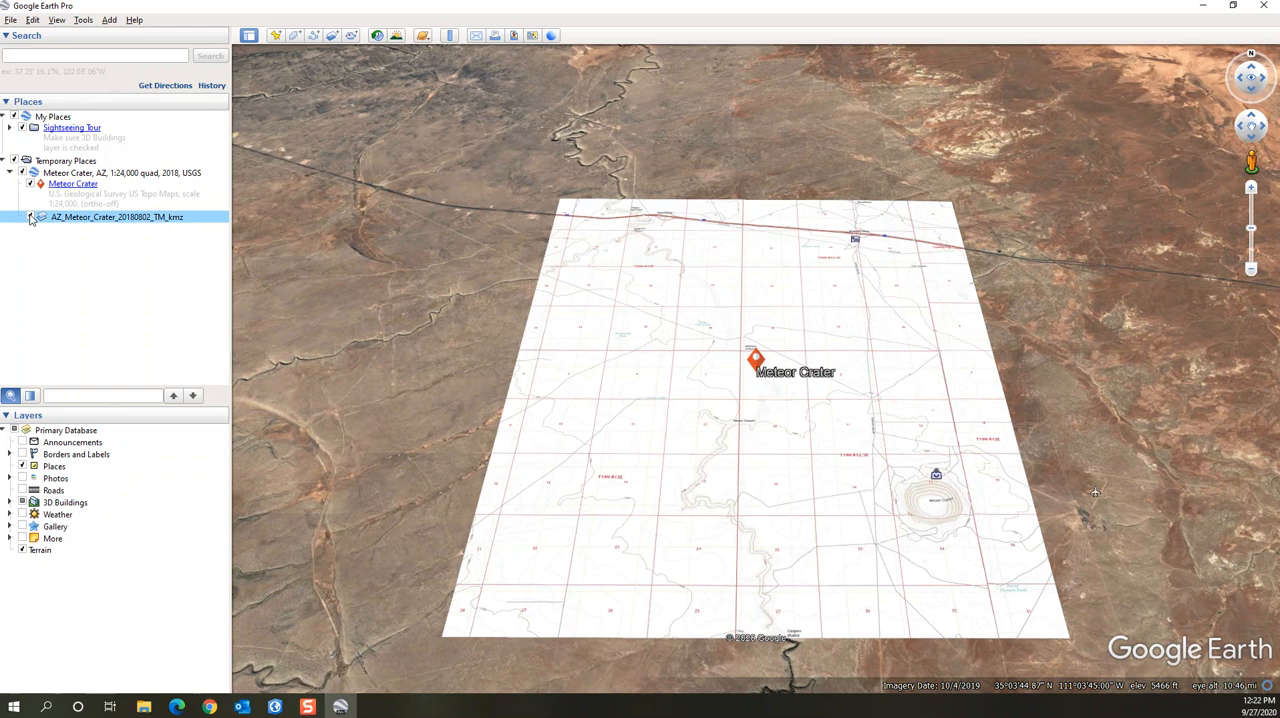
pyautogui.click(31, 218)
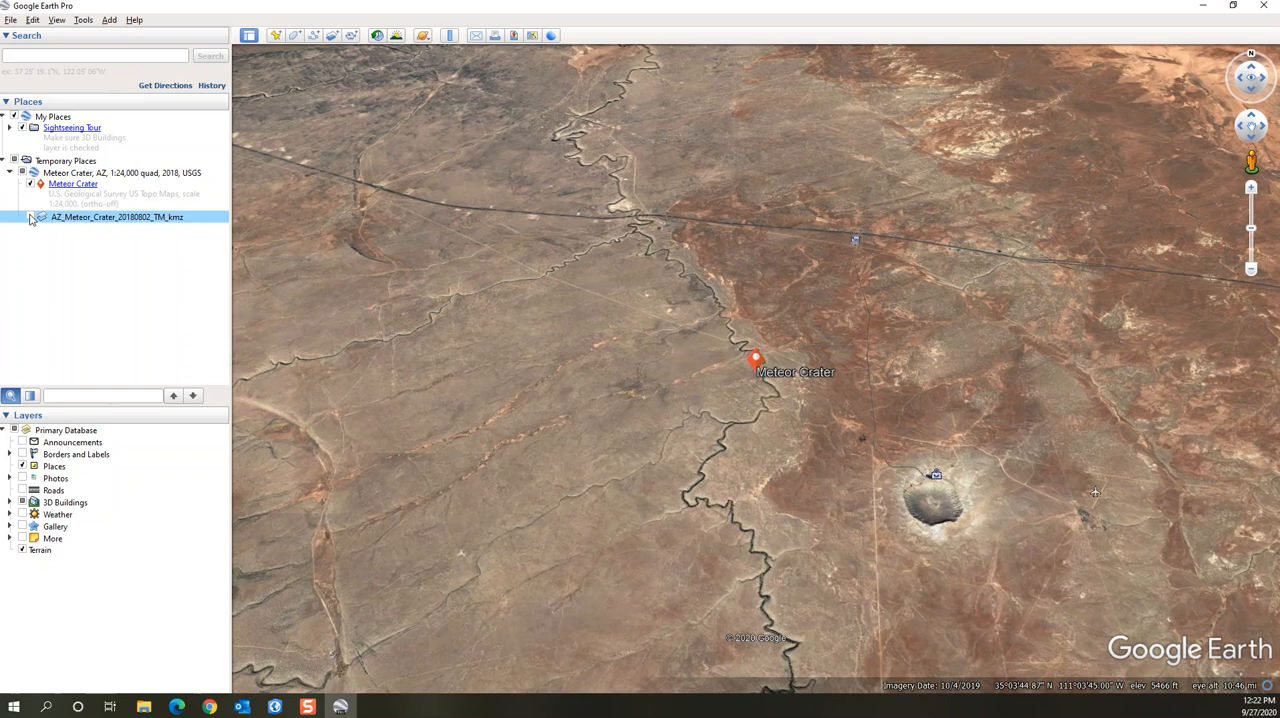
pyautogui.click(31, 218)
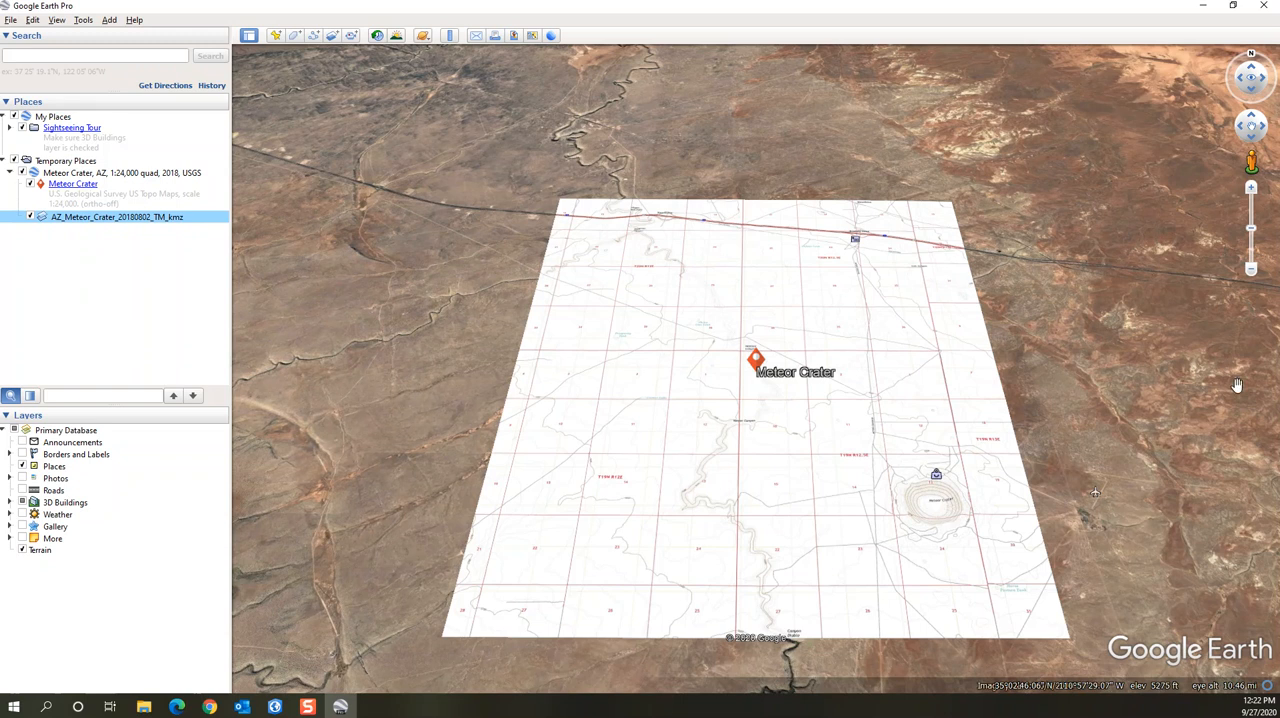
# Examine the Meteor Crater contour lines on the topo map close up, looking straight down with north up
pyautogui.click(1250, 92)
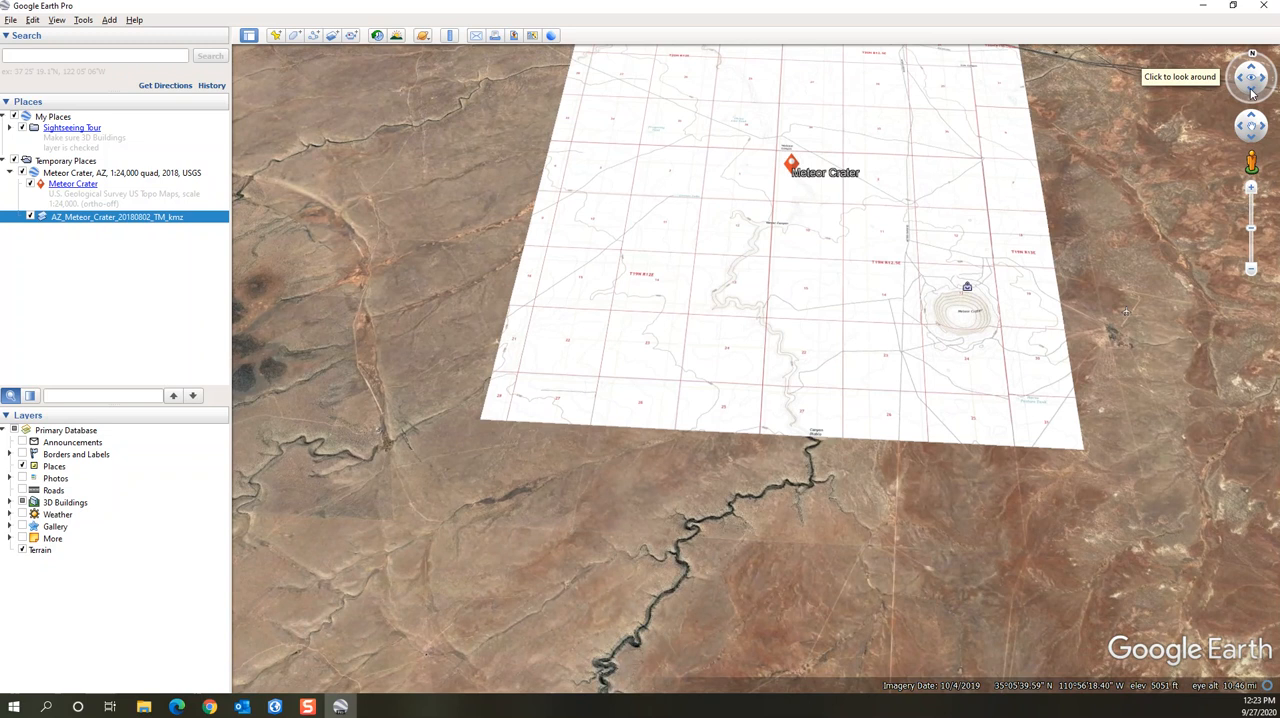
pyautogui.moveTo(1251, 92); pyautogui.dragTo(1251, 92)
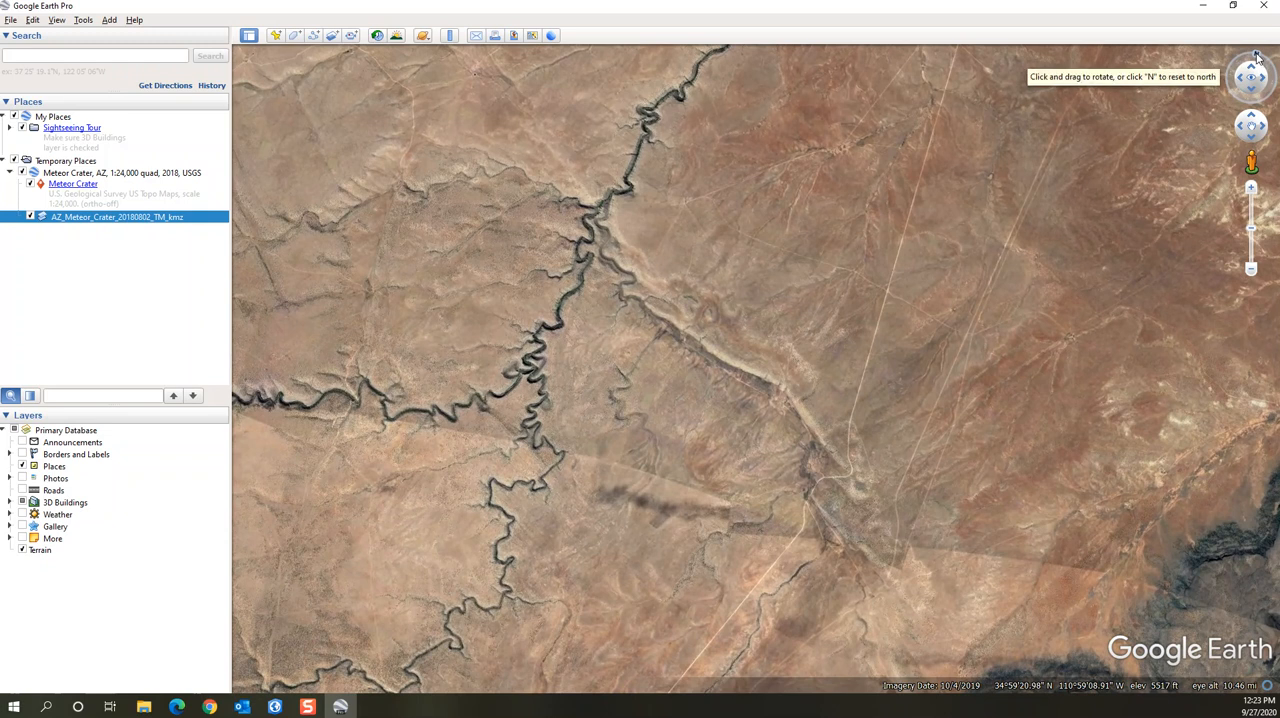
pyautogui.click(1257, 57)
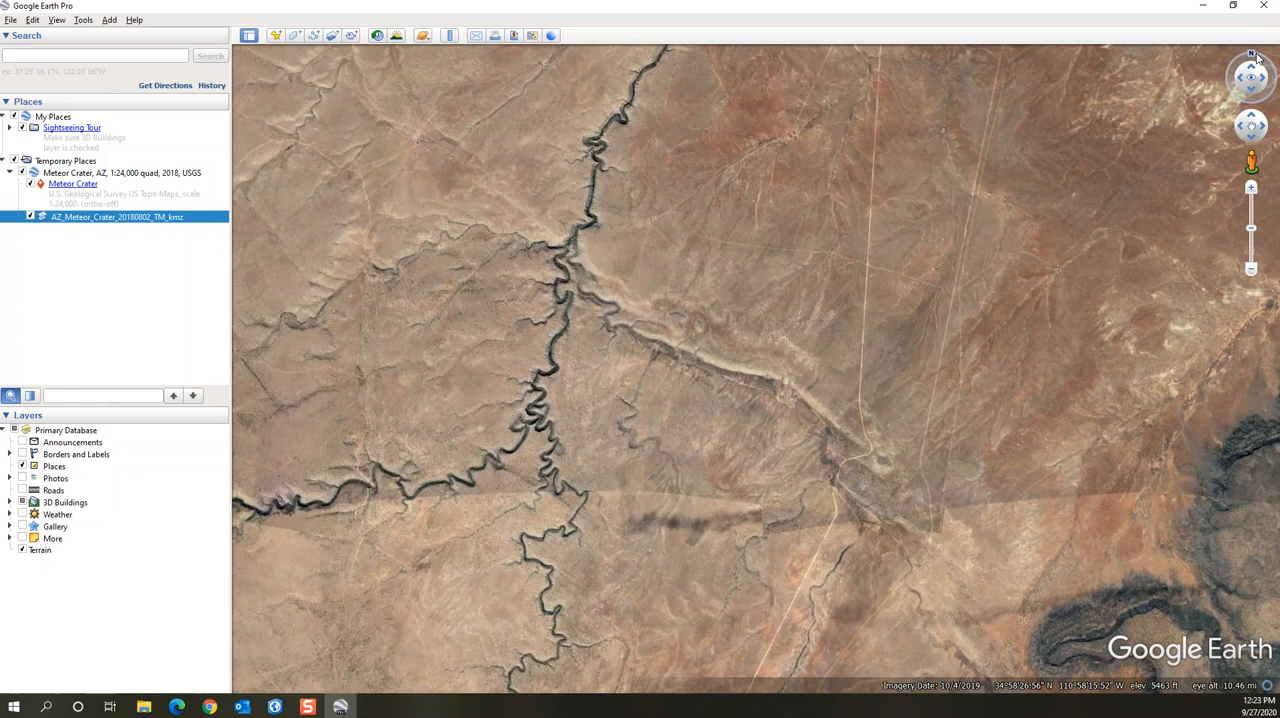
pyautogui.moveTo(763, 166); pyautogui.dragTo(806, 583)
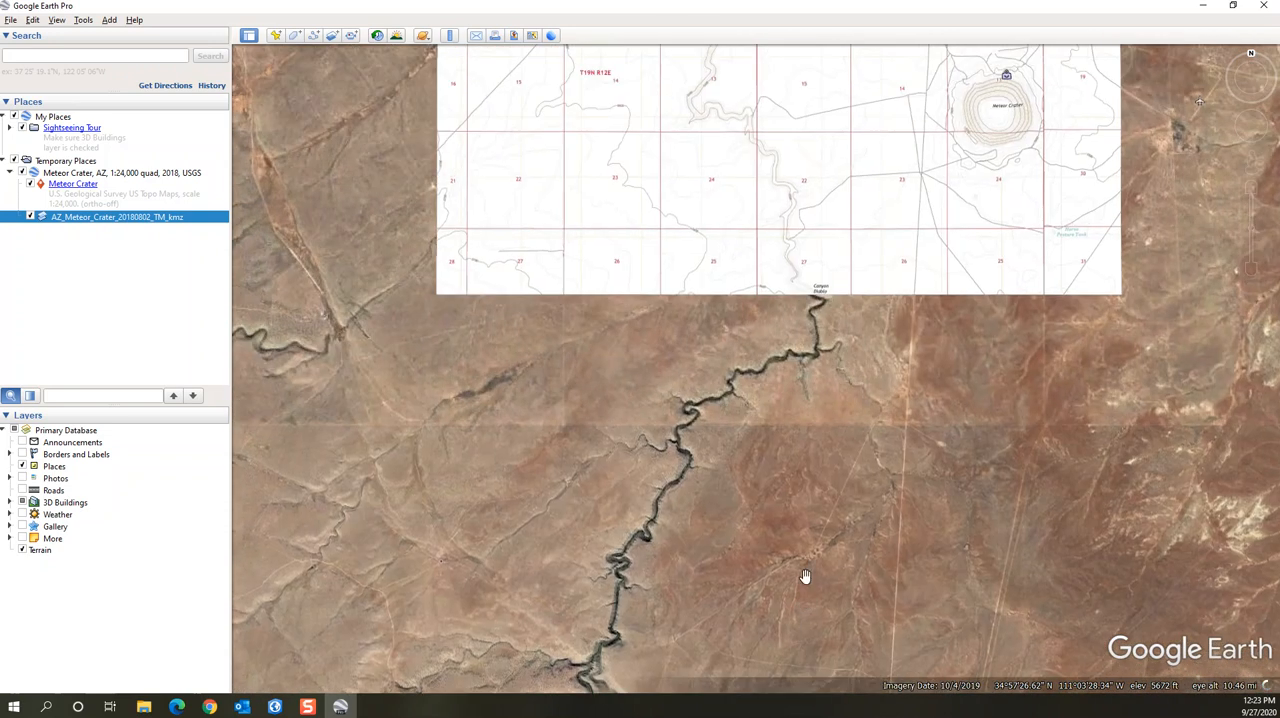
pyautogui.moveTo(833, 234); pyautogui.dragTo(750, 529)
pyautogui.moveTo(763, 401); pyautogui.dragTo(560, 351)
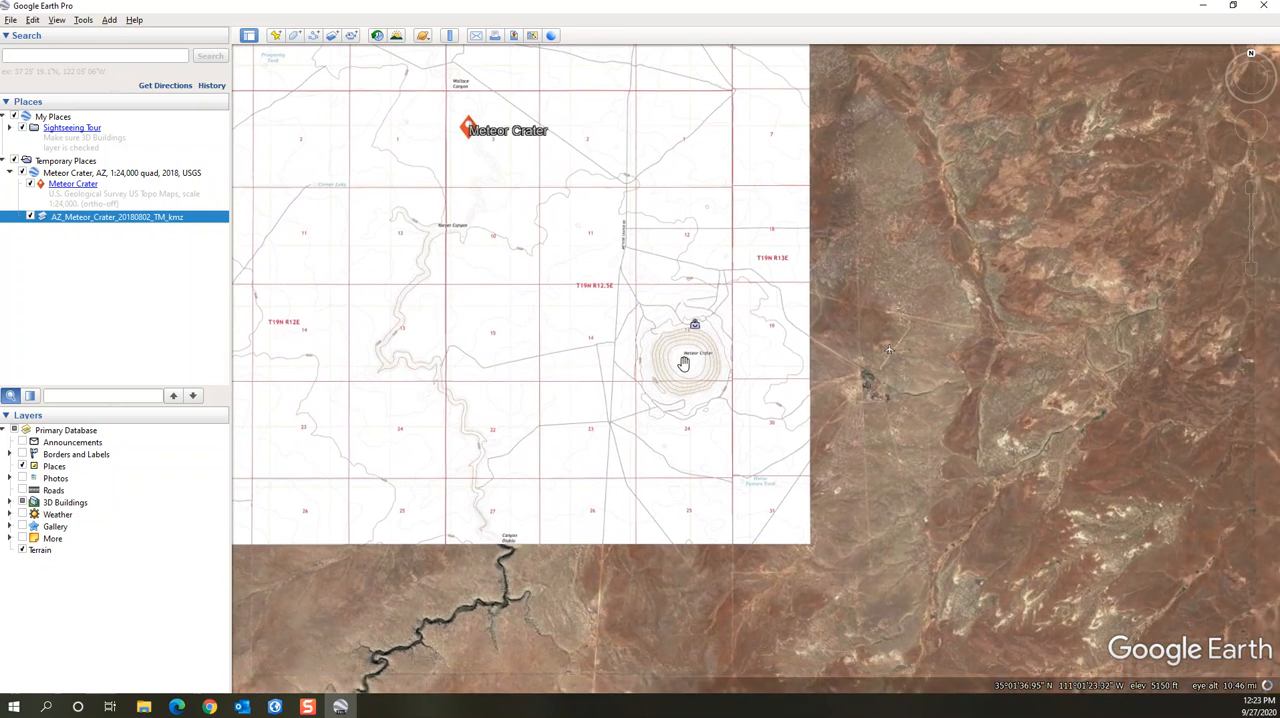
pyautogui.scroll(2, 683, 363)
pyautogui.scroll(3, 683, 363)
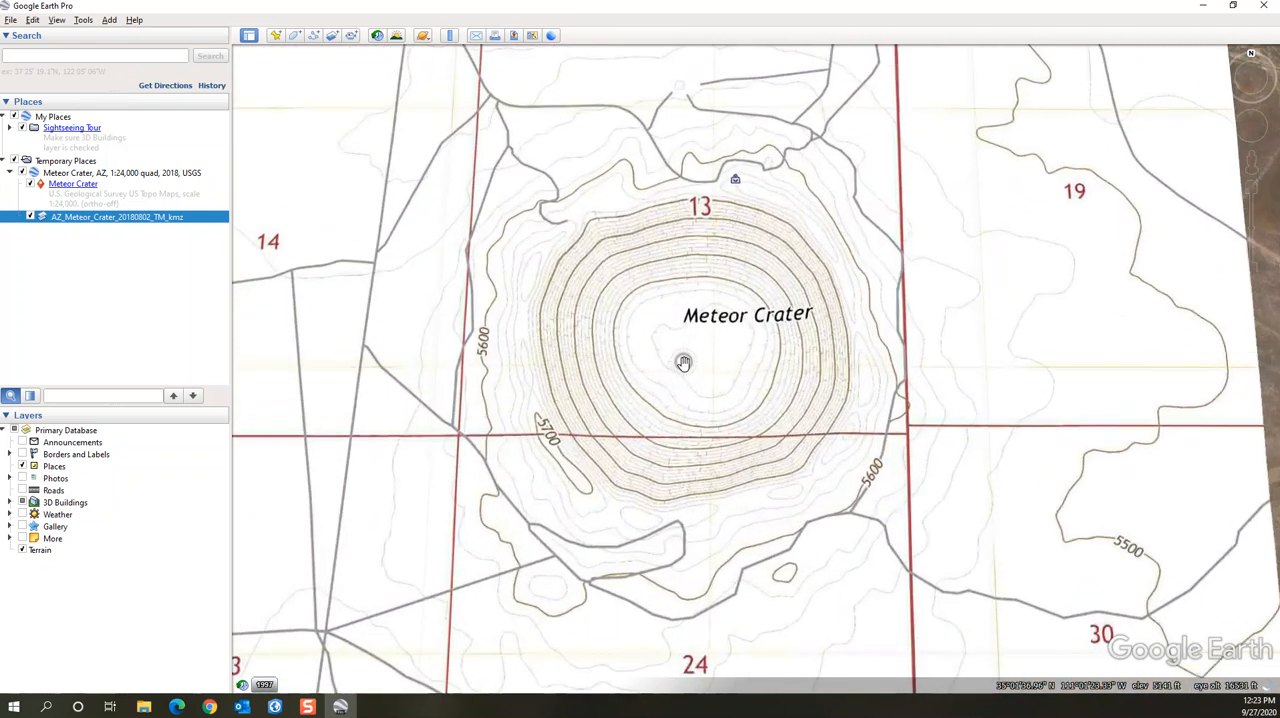
pyautogui.scroll(2, 684, 364)
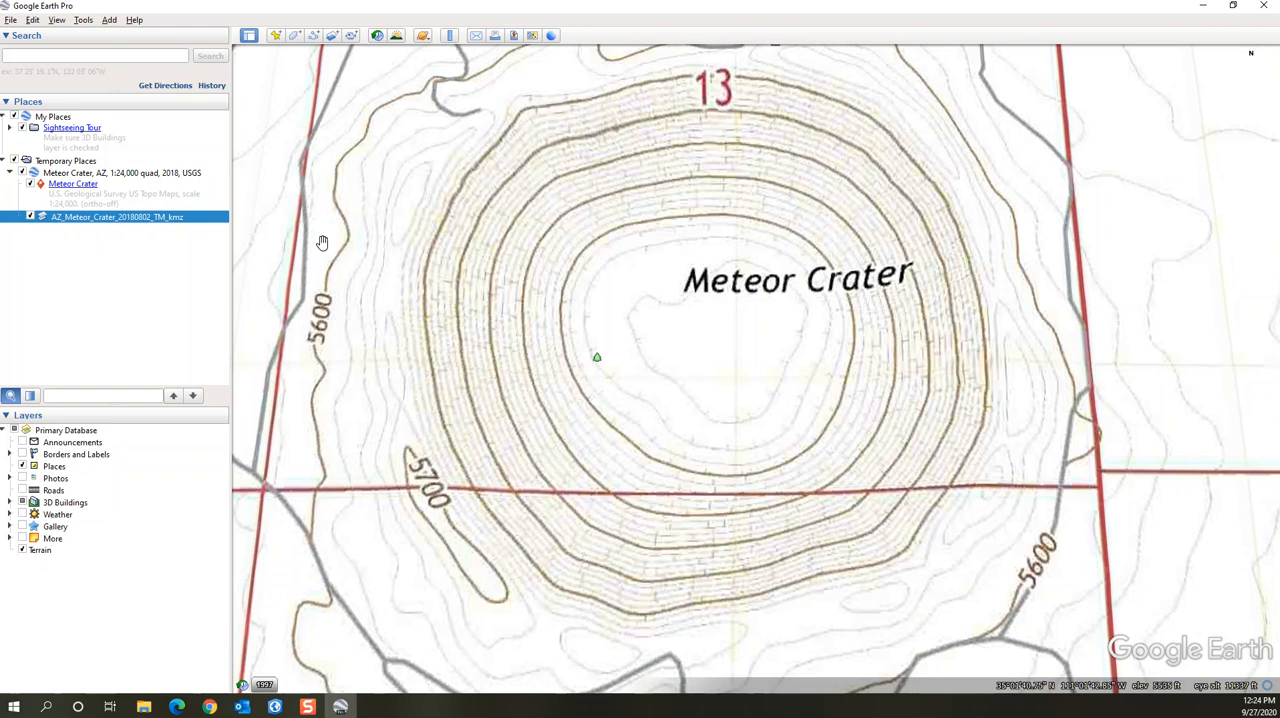
pyautogui.click(315, 40)
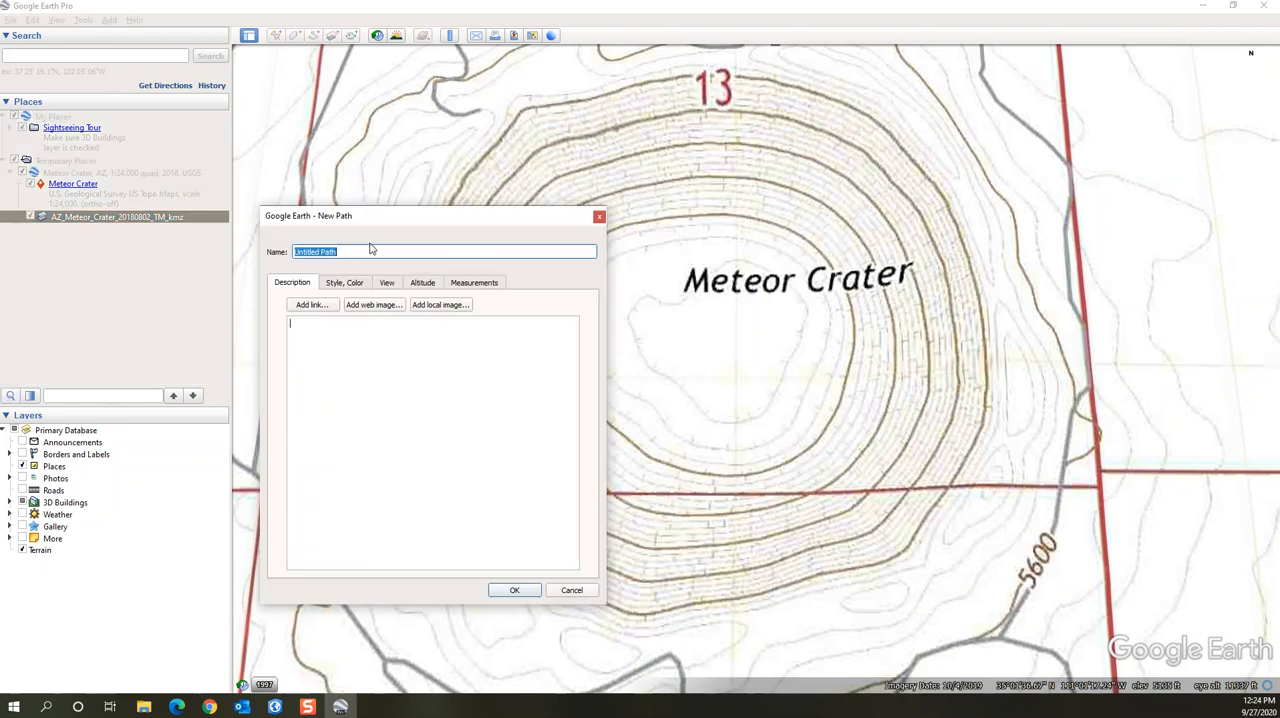
pyautogui.write('Crater Profile')
pyautogui.click(520, 590)
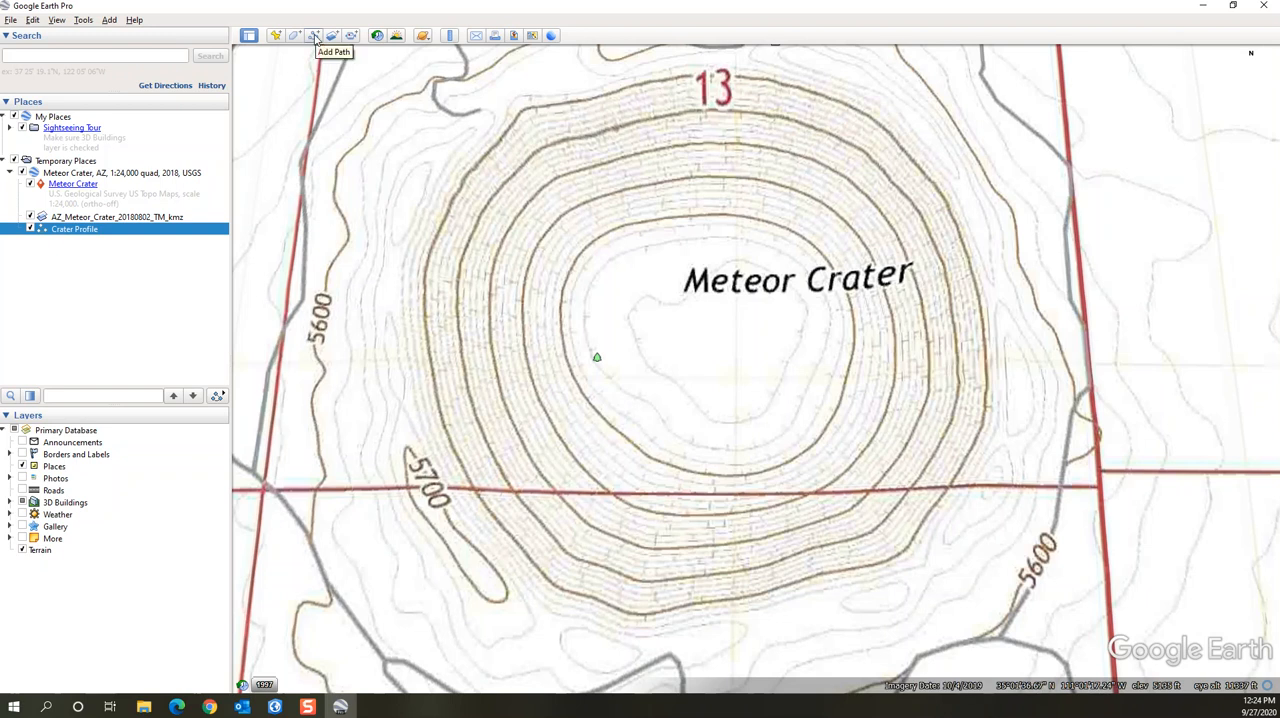
pyautogui.rightClick(79, 232)
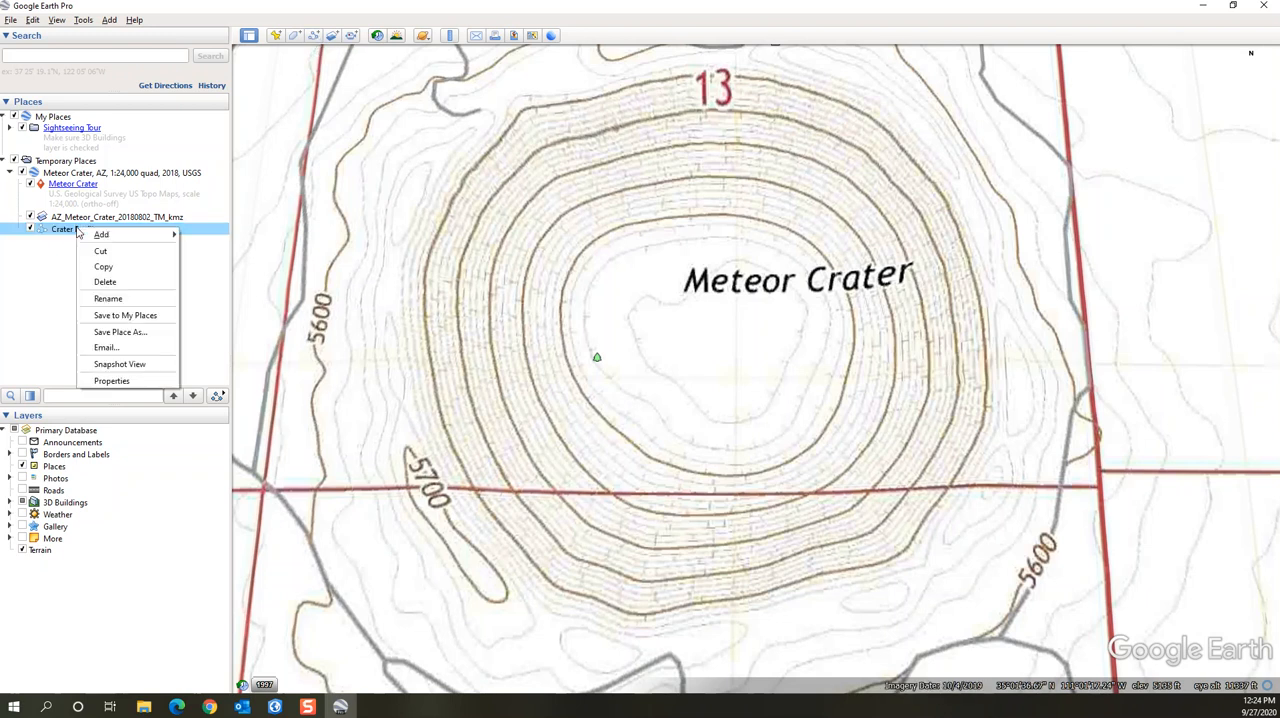
pyautogui.moveTo(113, 238)
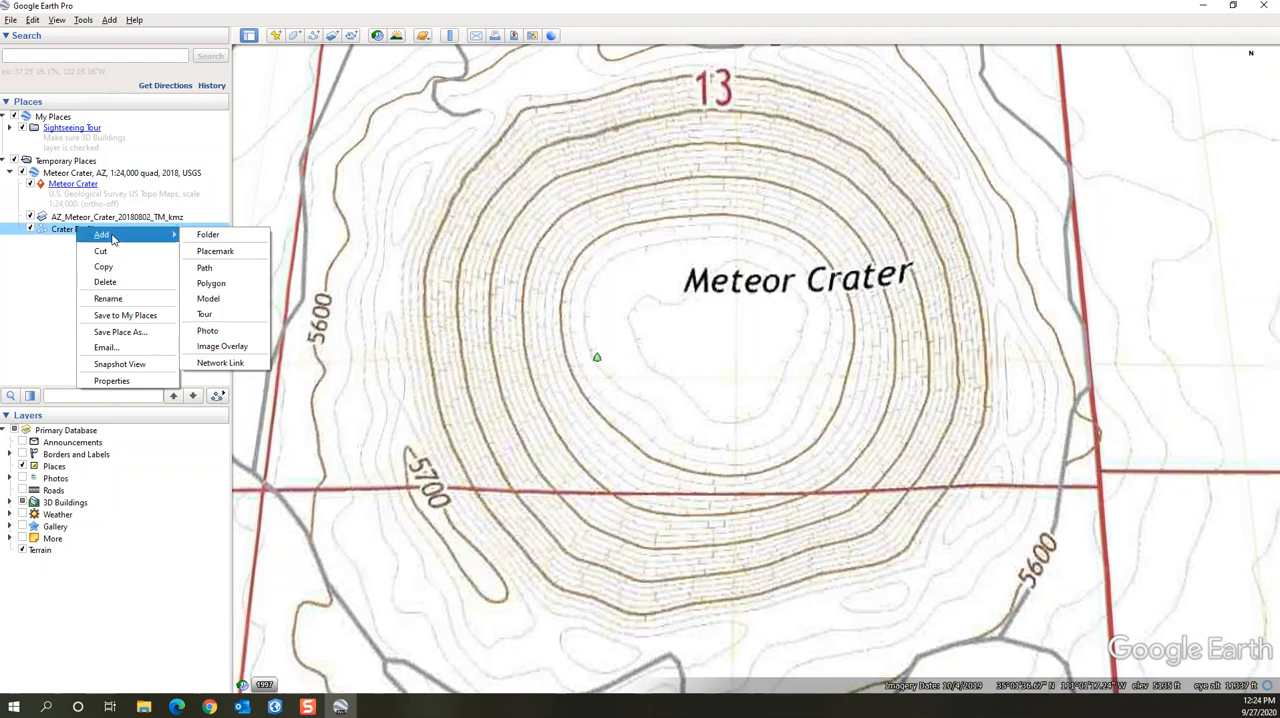
pyautogui.click(112, 284)
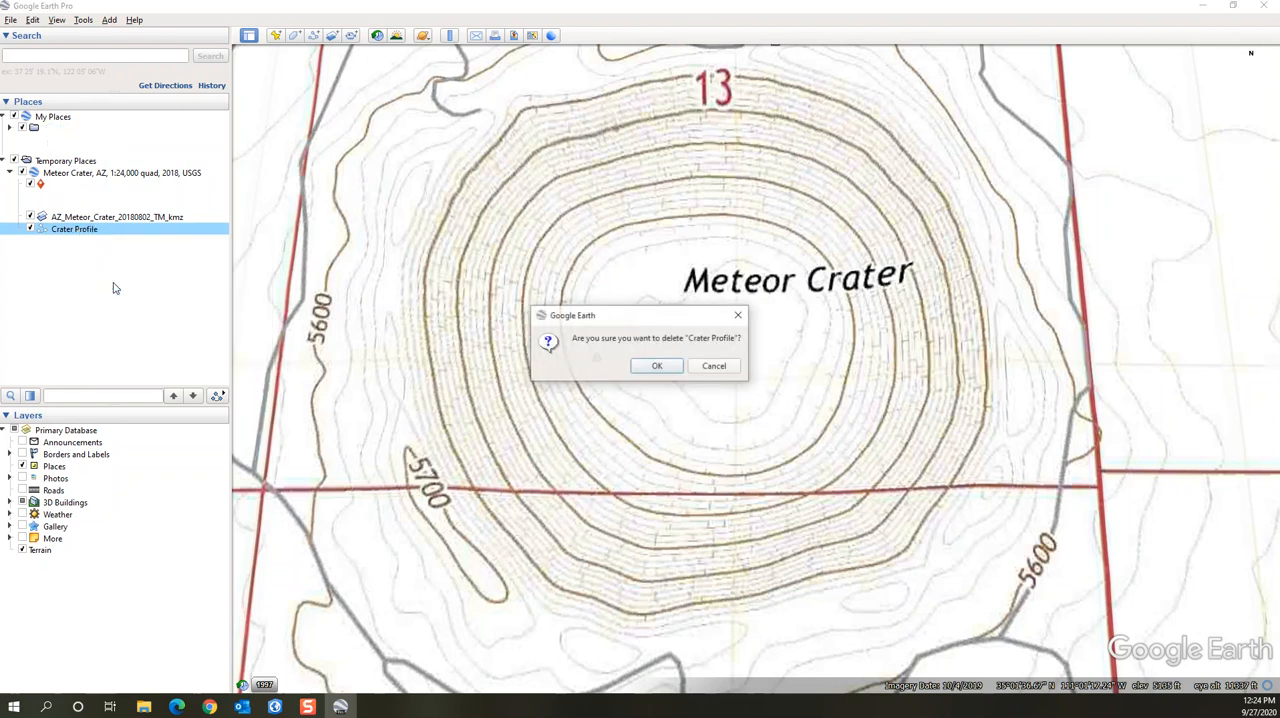
pyautogui.click(652, 368)
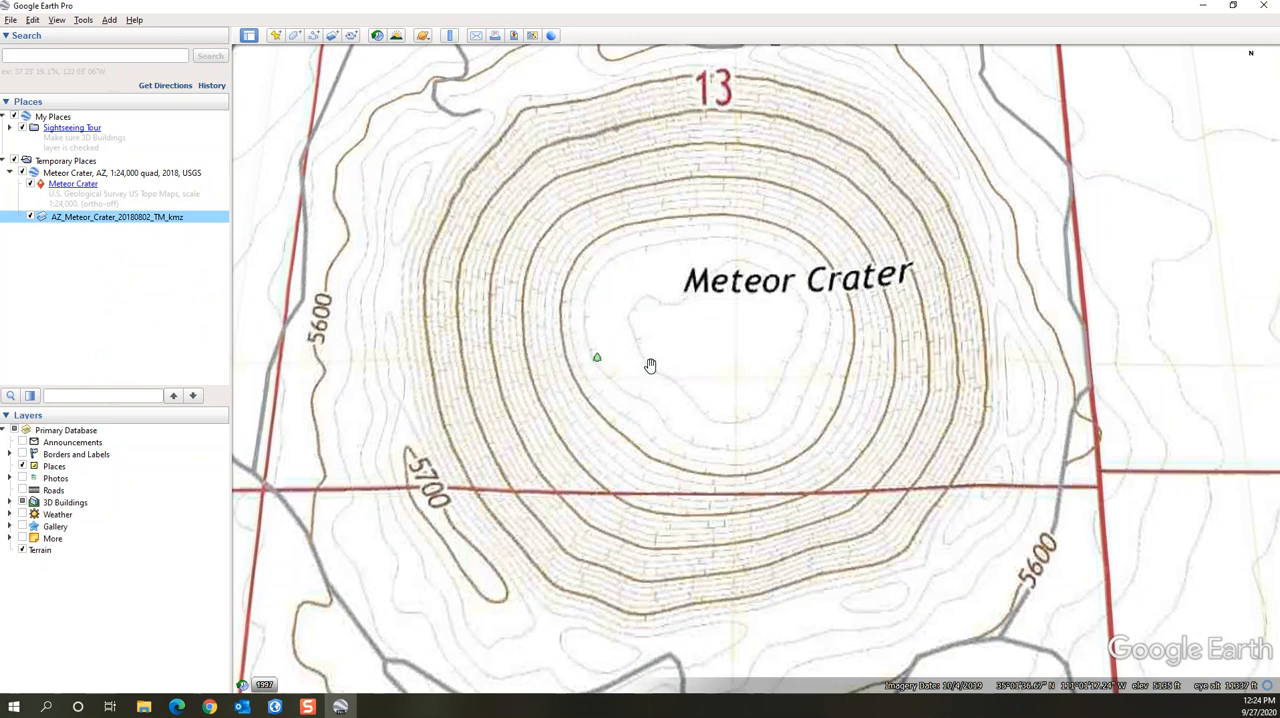
# Create a two-point path named Crater Profile running west to east across Meteor Crater, starting and ending well outside the rim
pyautogui.click(314, 37)
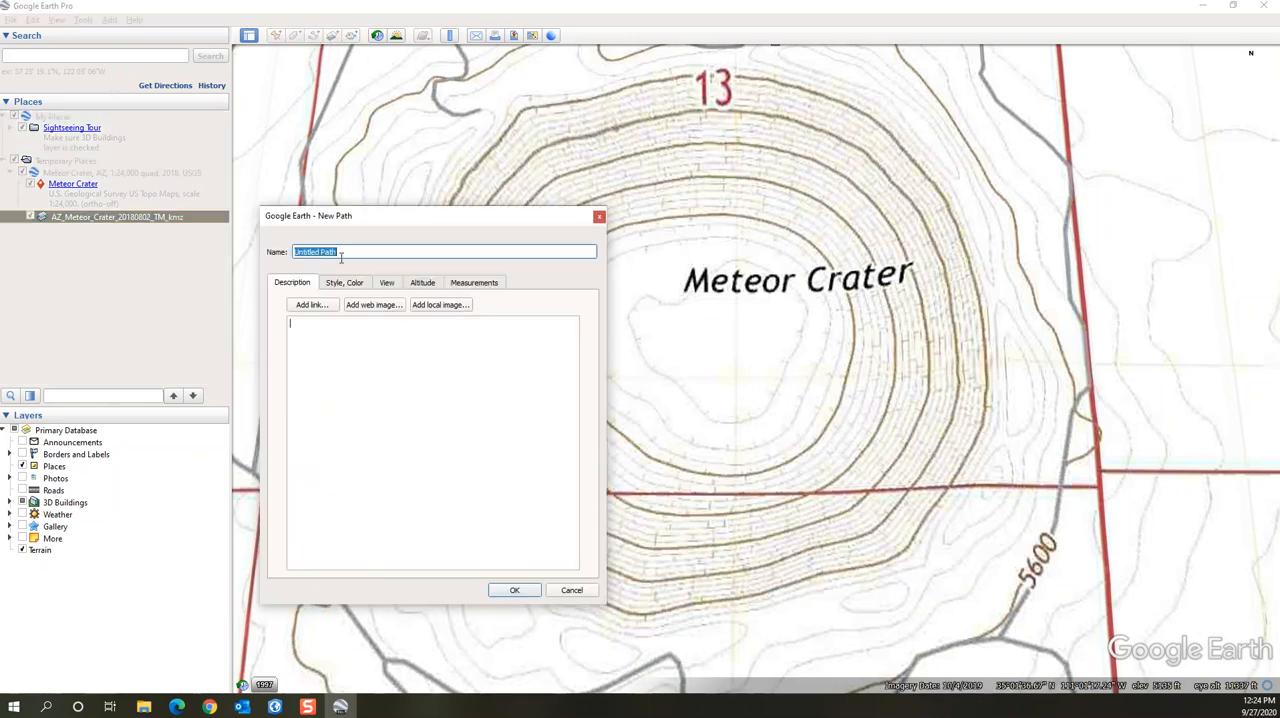
pyautogui.write('Crater Profile')
pyautogui.moveTo(397, 220); pyautogui.dragTo(185, 378)
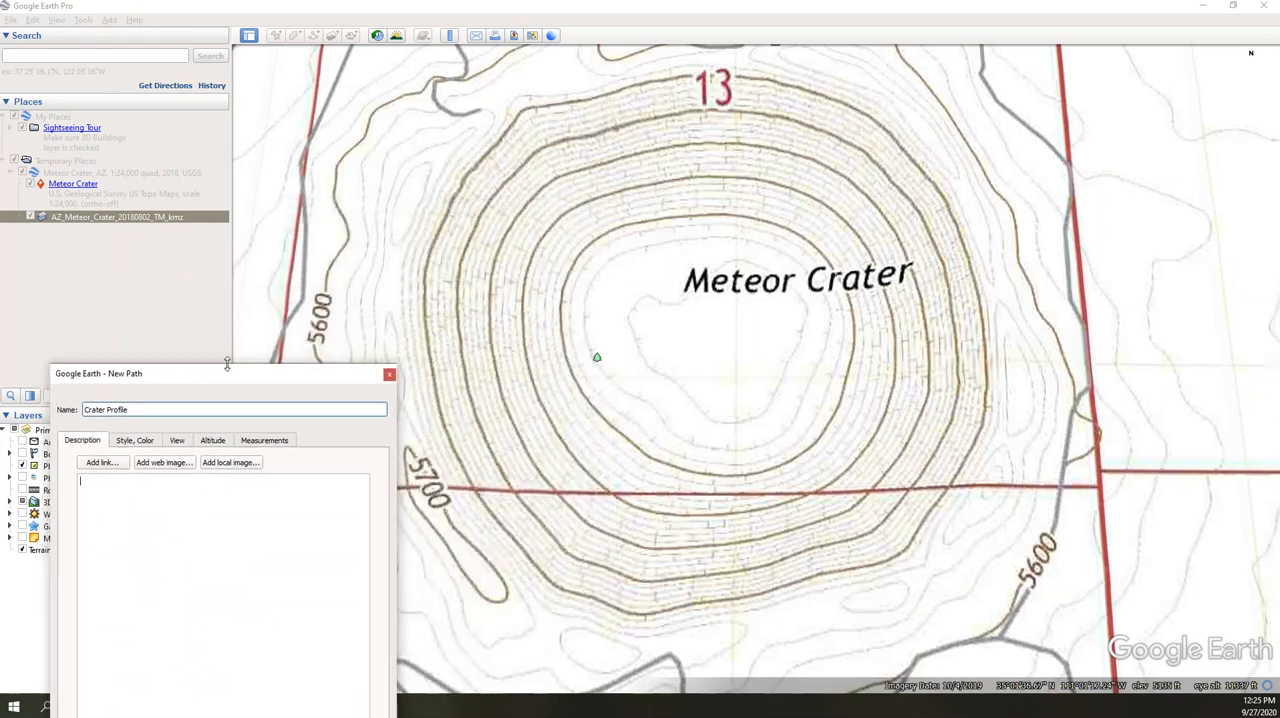
pyautogui.click(272, 259)
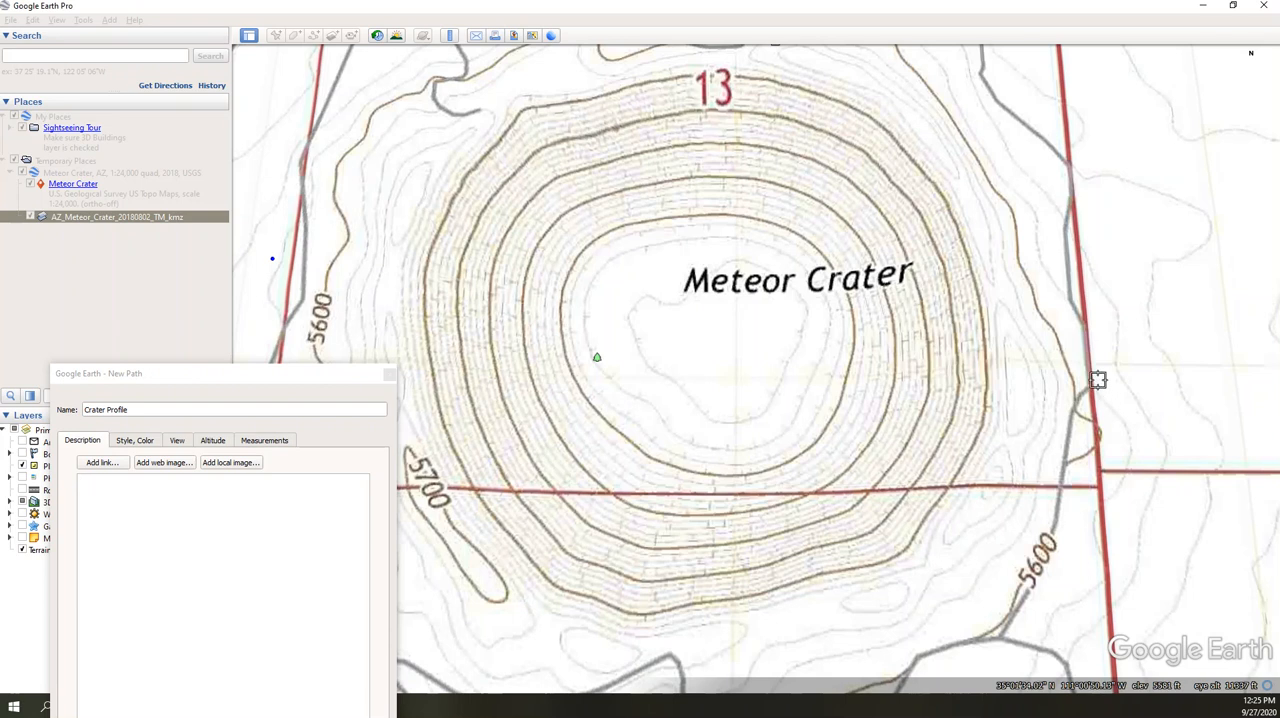
pyautogui.click(1117, 340)
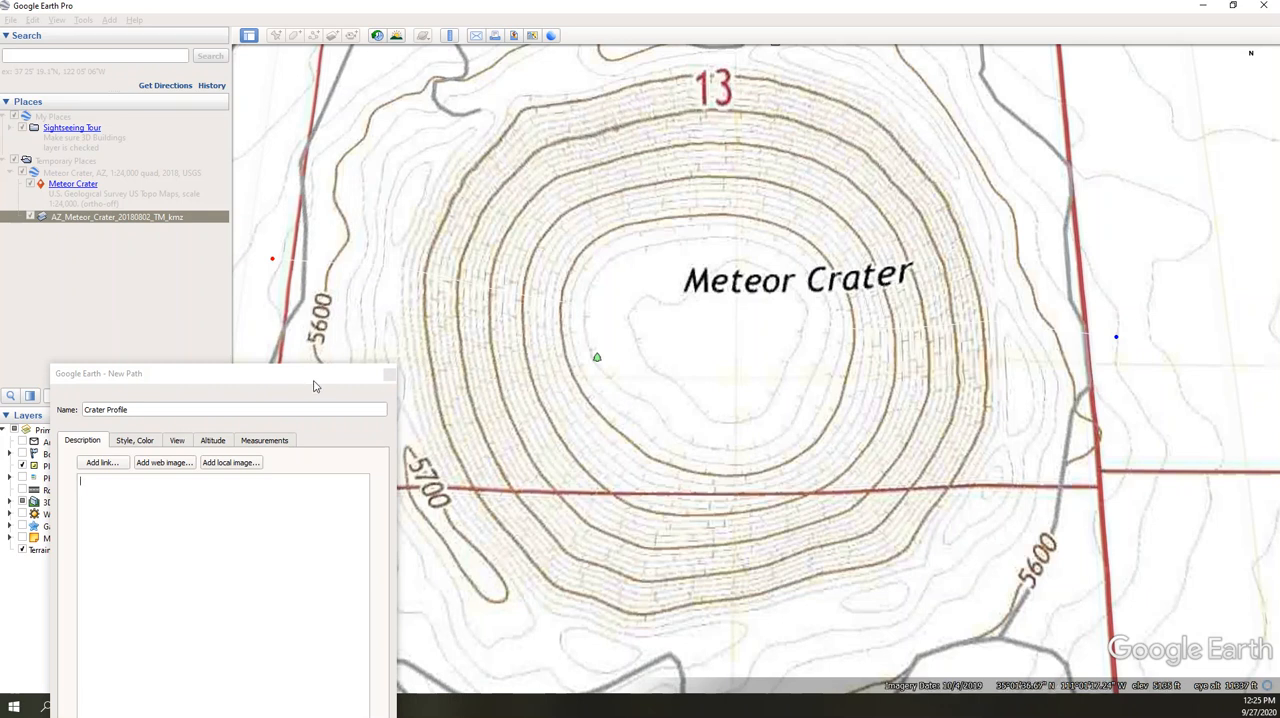
pyautogui.moveTo(277, 380); pyautogui.dragTo(421, 324)
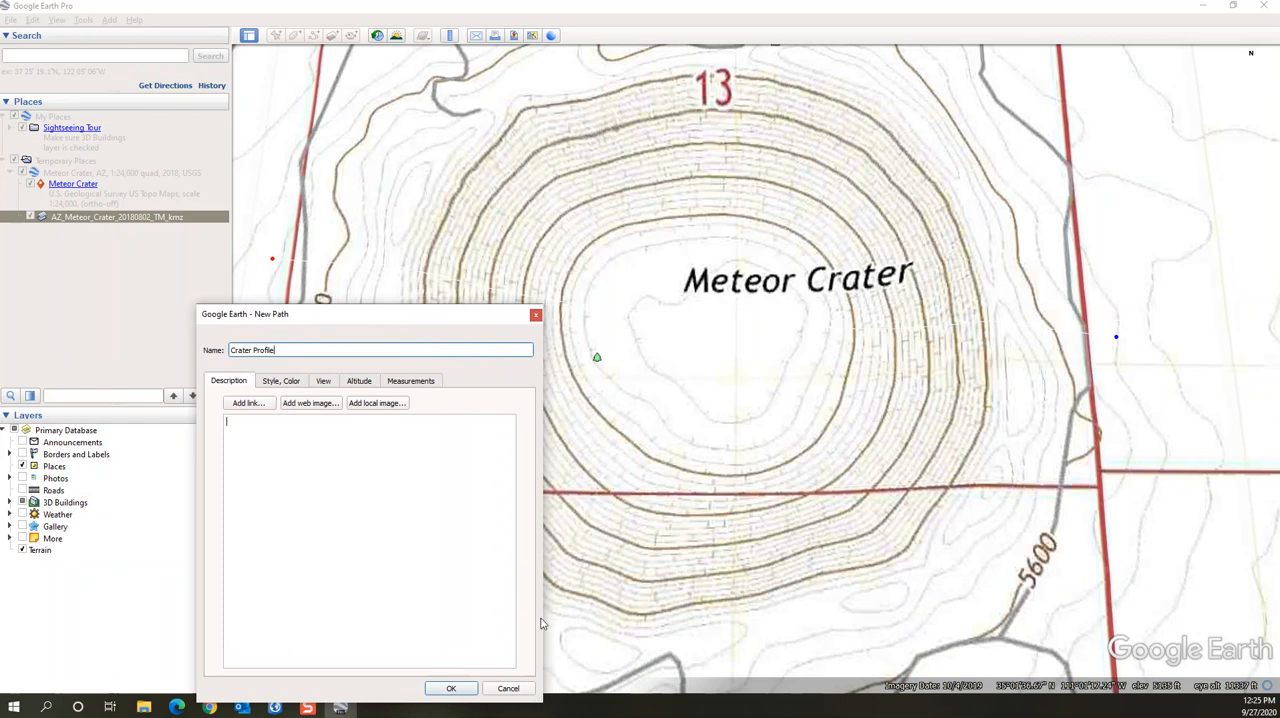
pyautogui.click(451, 688)
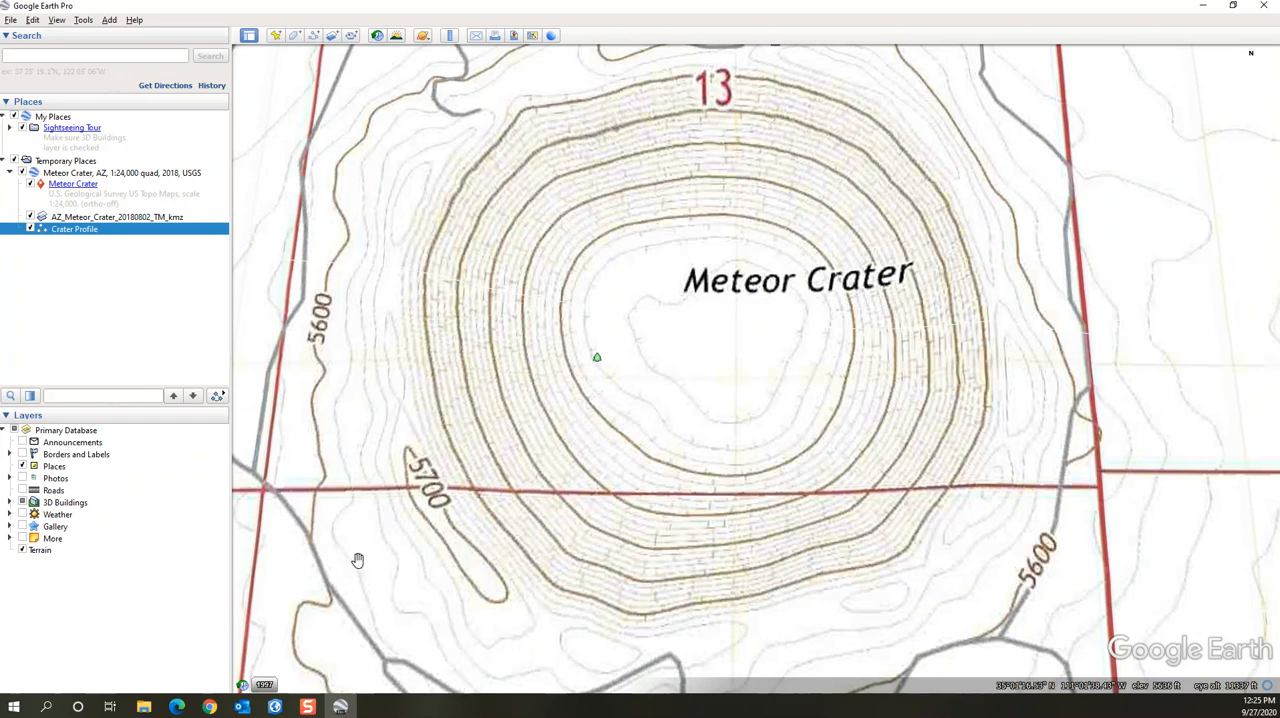
# Show the elevation profile of the Crater Profile path over the topo map
pyautogui.rightClick(79, 232)
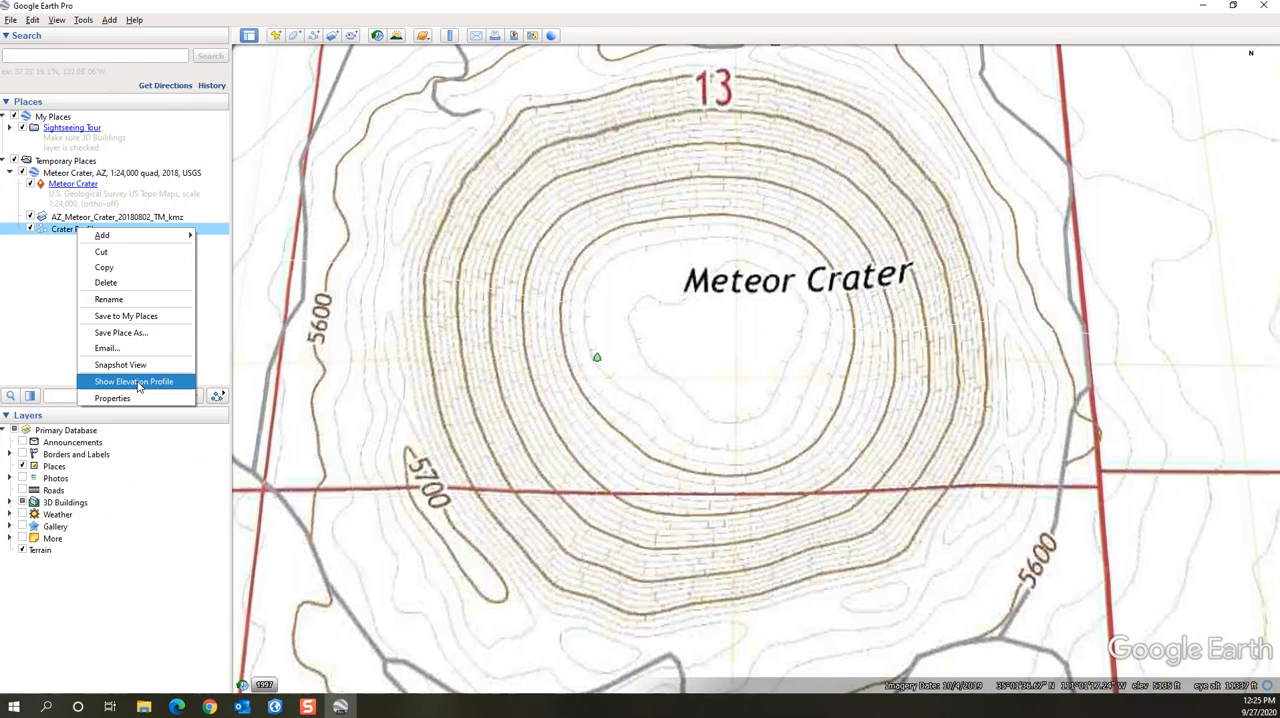
pyautogui.click(133, 382)
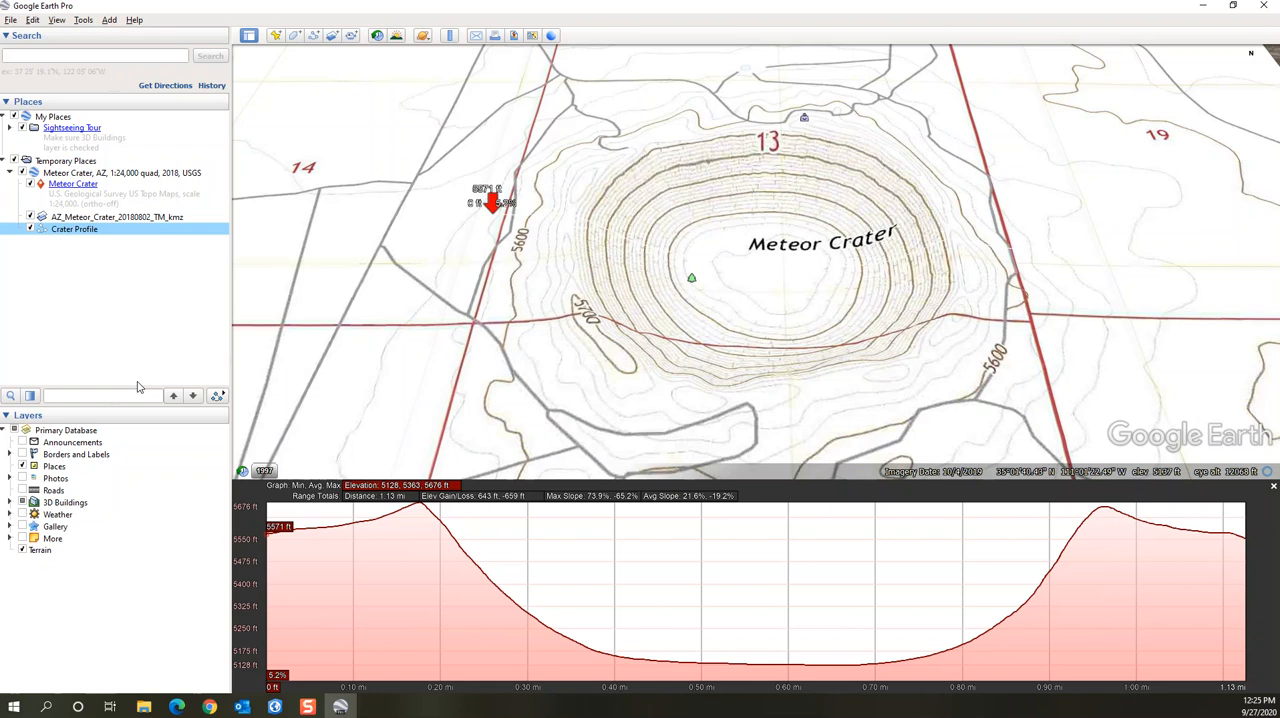
# Hide everything in the Meteor Crater quad folder except the Crater Profile path and show the path's elevation profile over the satellite imagery
pyautogui.click(22, 173)
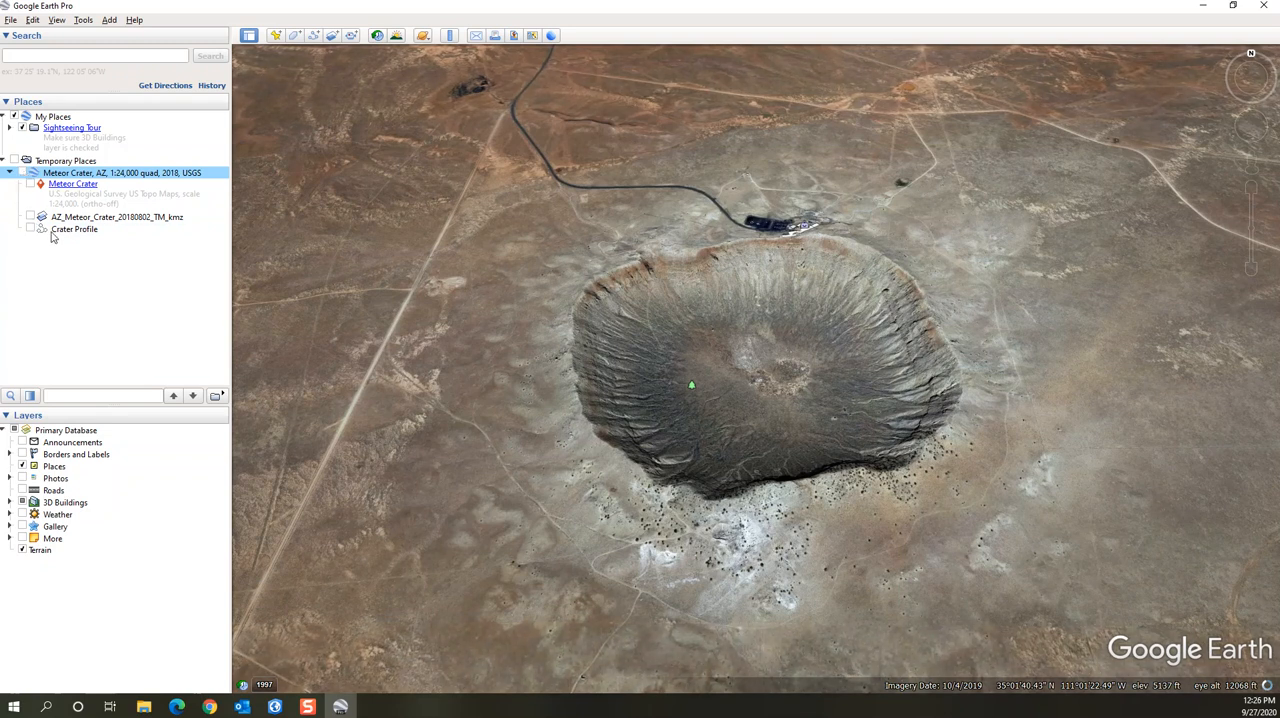
pyautogui.click(31, 229)
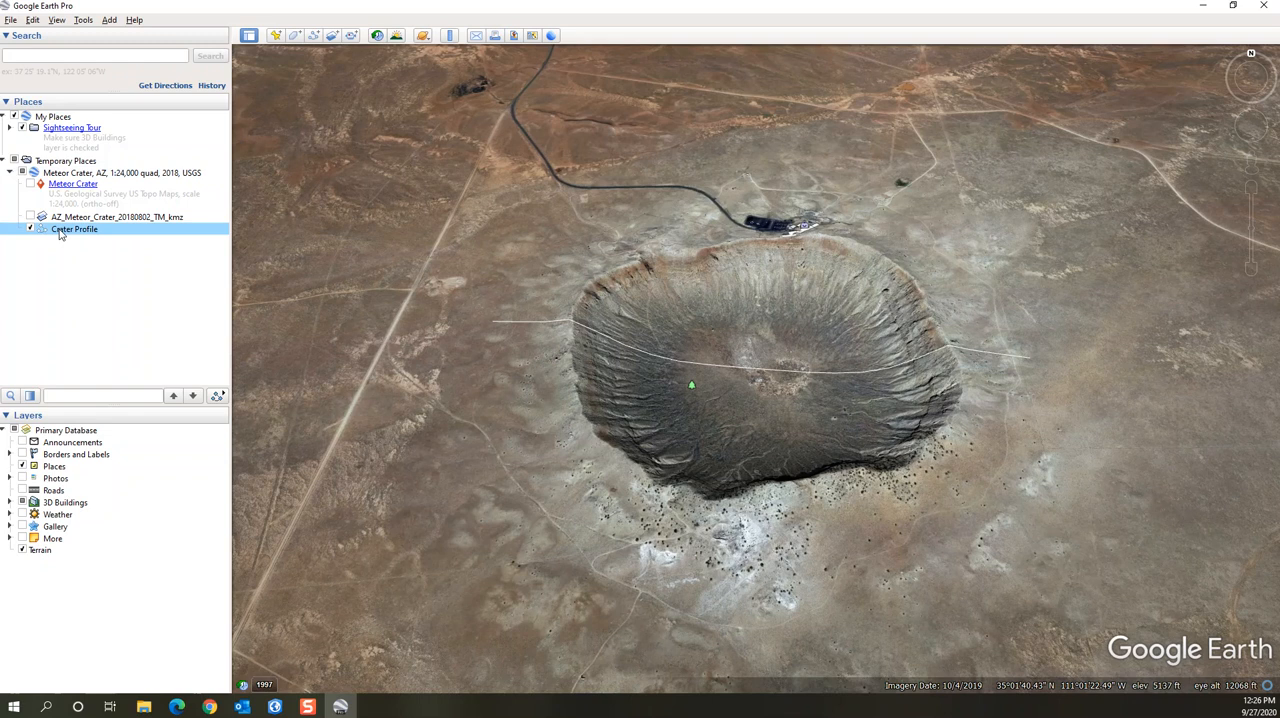
pyautogui.rightClick(70, 230)
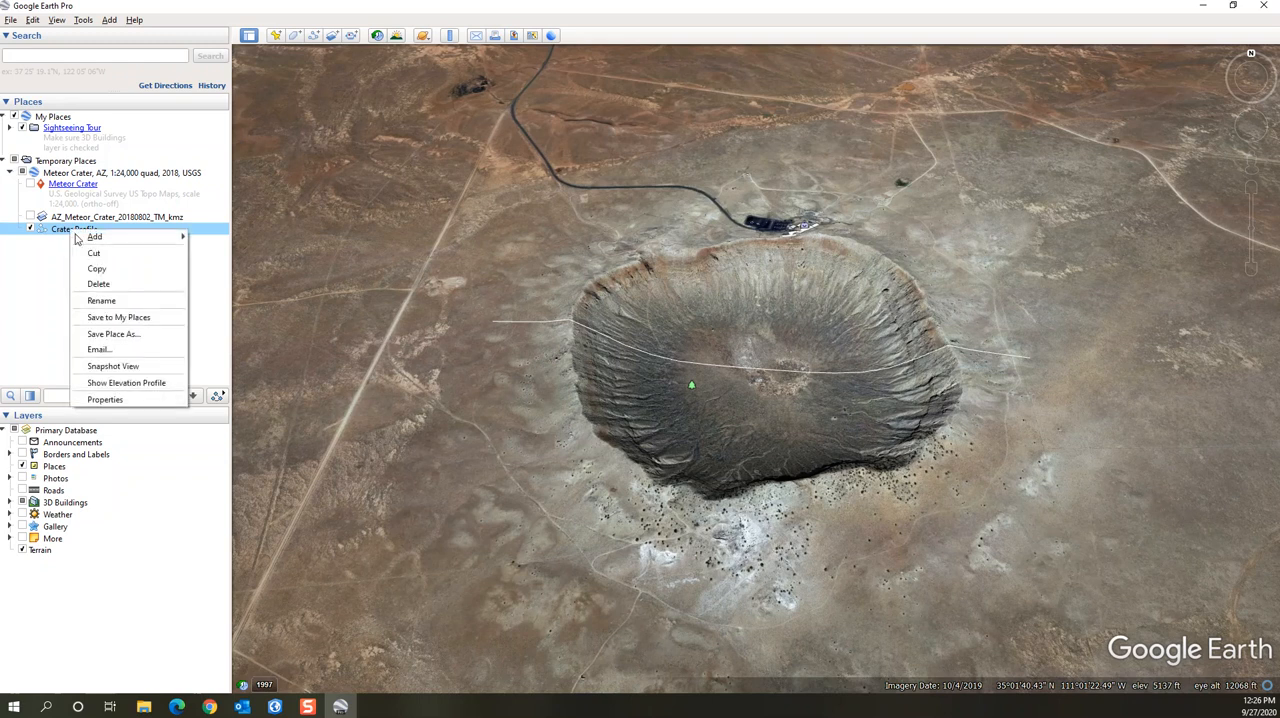
pyautogui.click(152, 383)
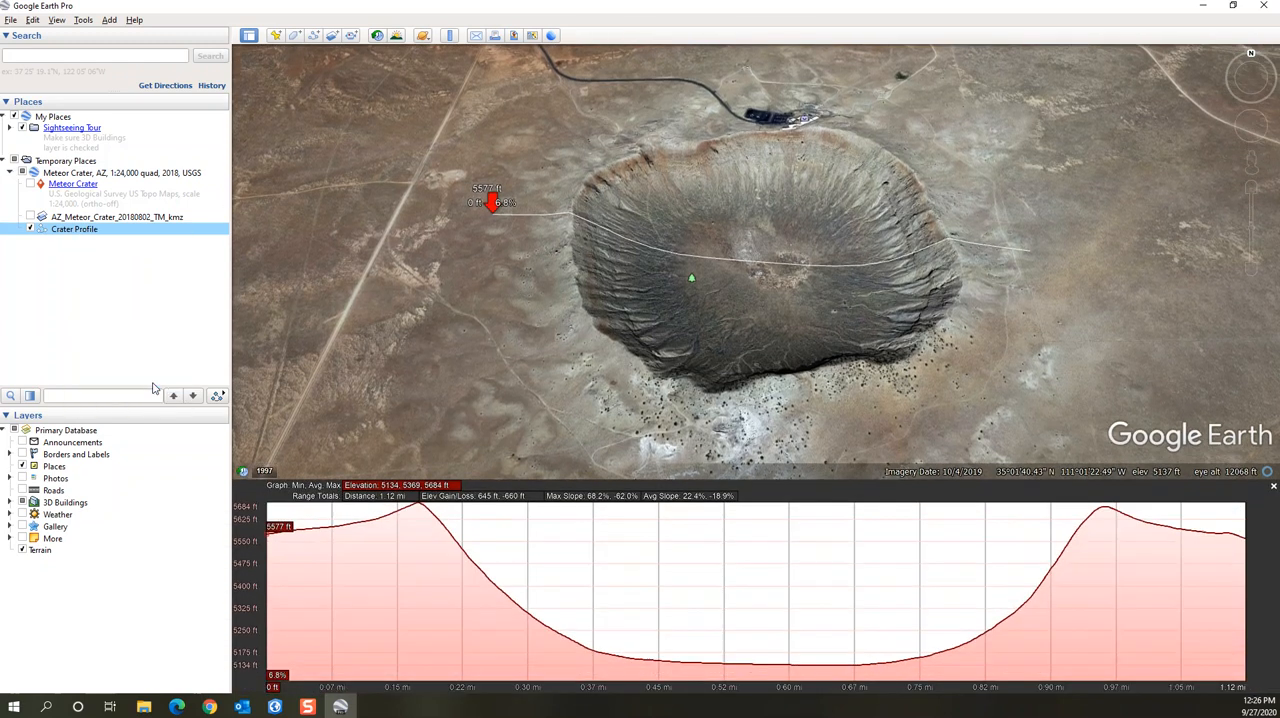